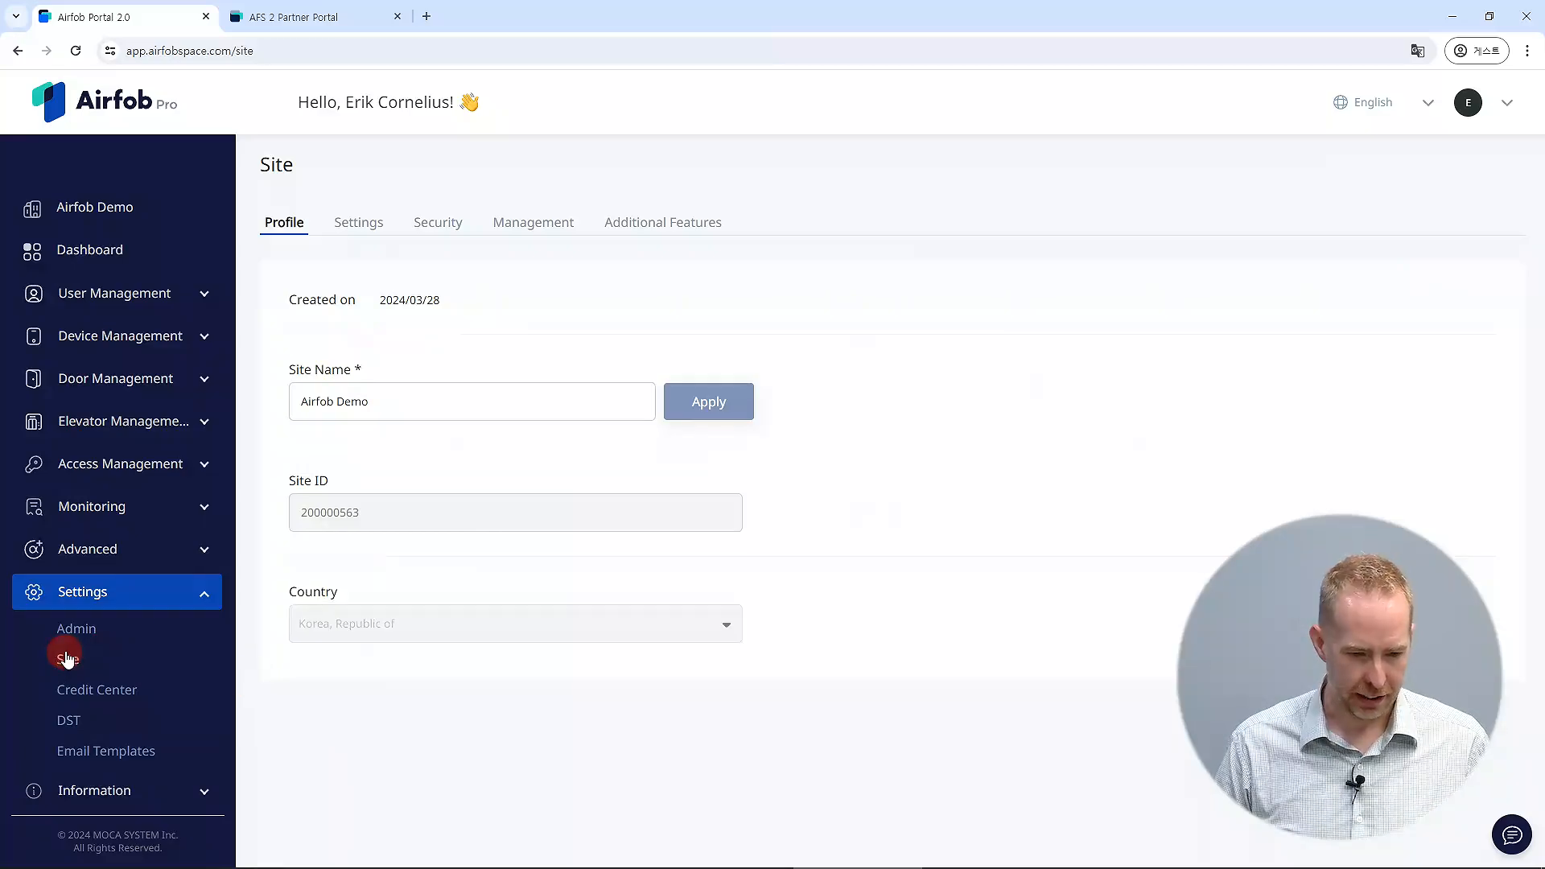
# Activate T&A on Mobile in the site's settings.
pyautogui.click(356, 222)
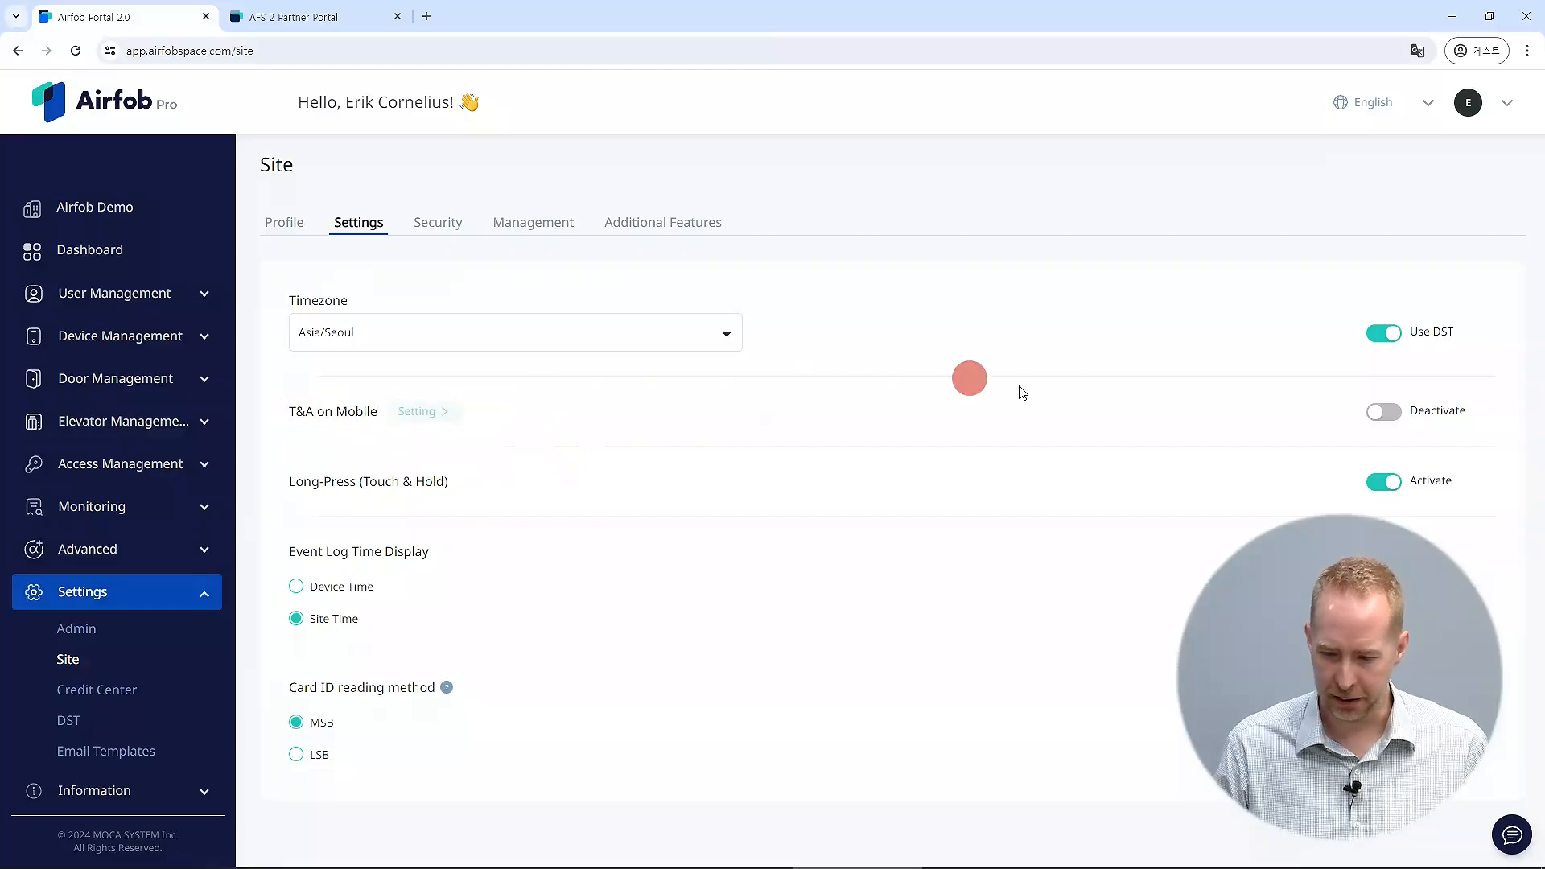
pyautogui.click(1390, 414)
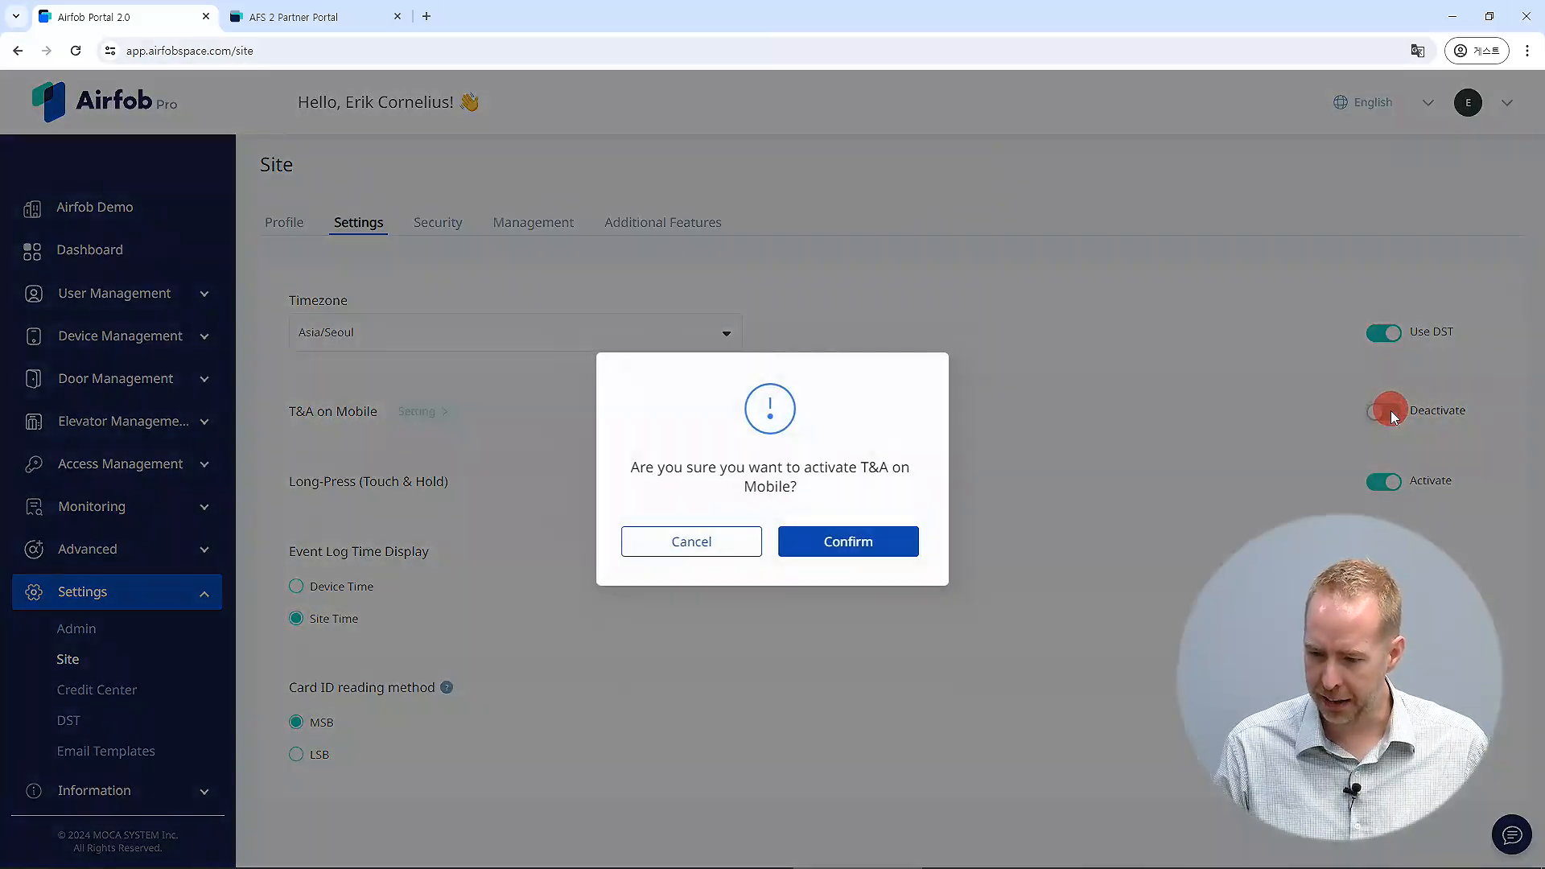
pyautogui.click(880, 550)
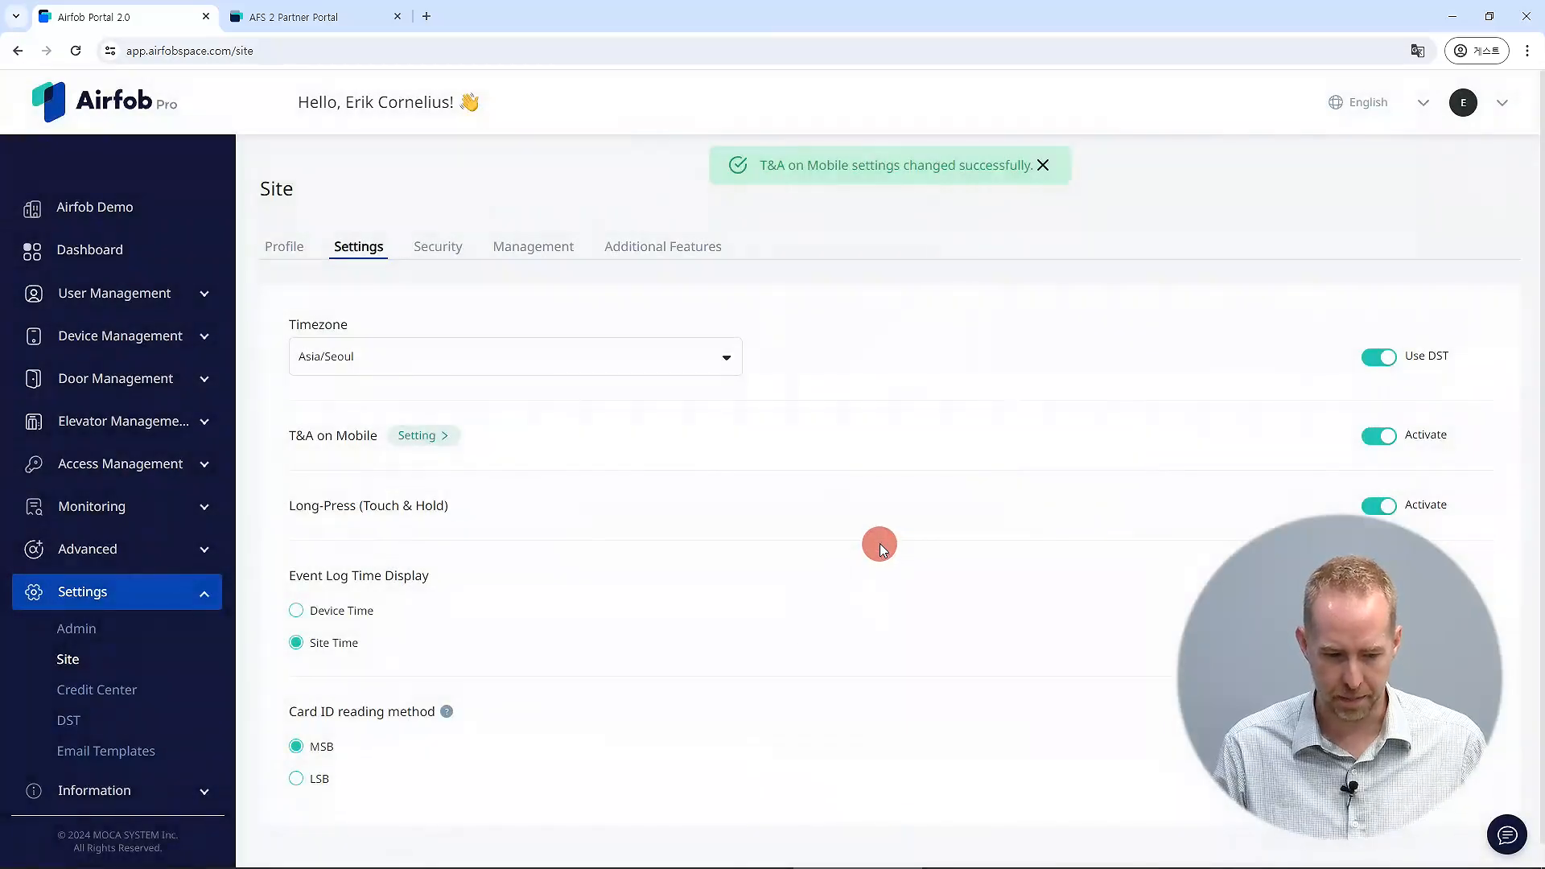
# Open the T&A on Mobile event settings and save the Start Shift, End Shift, Start Break and End Break codes.
pyautogui.click(420, 436)
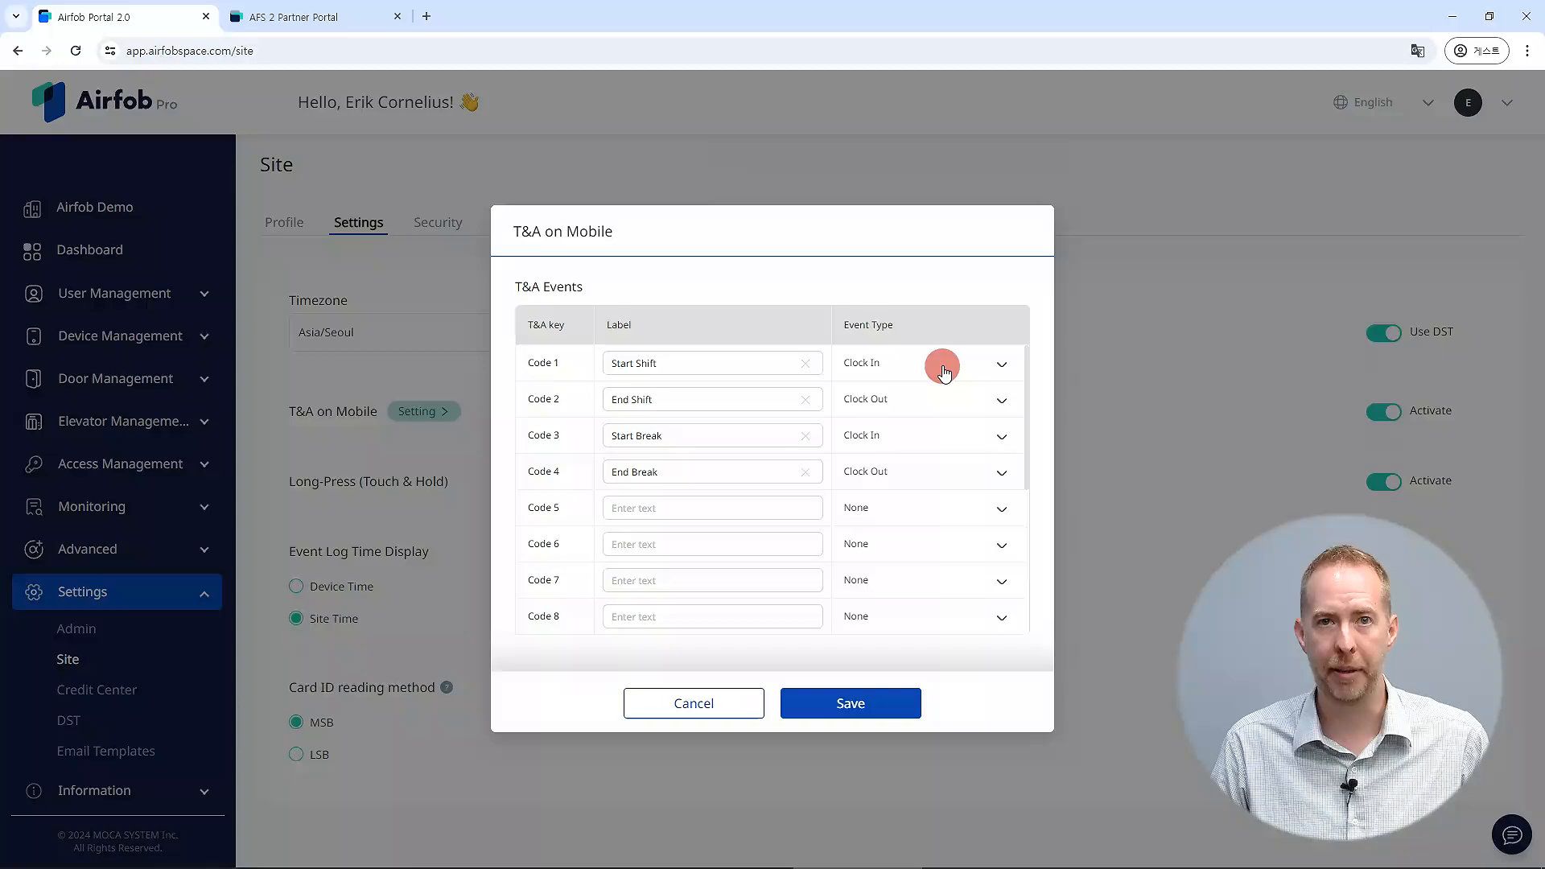
pyautogui.click(886, 705)
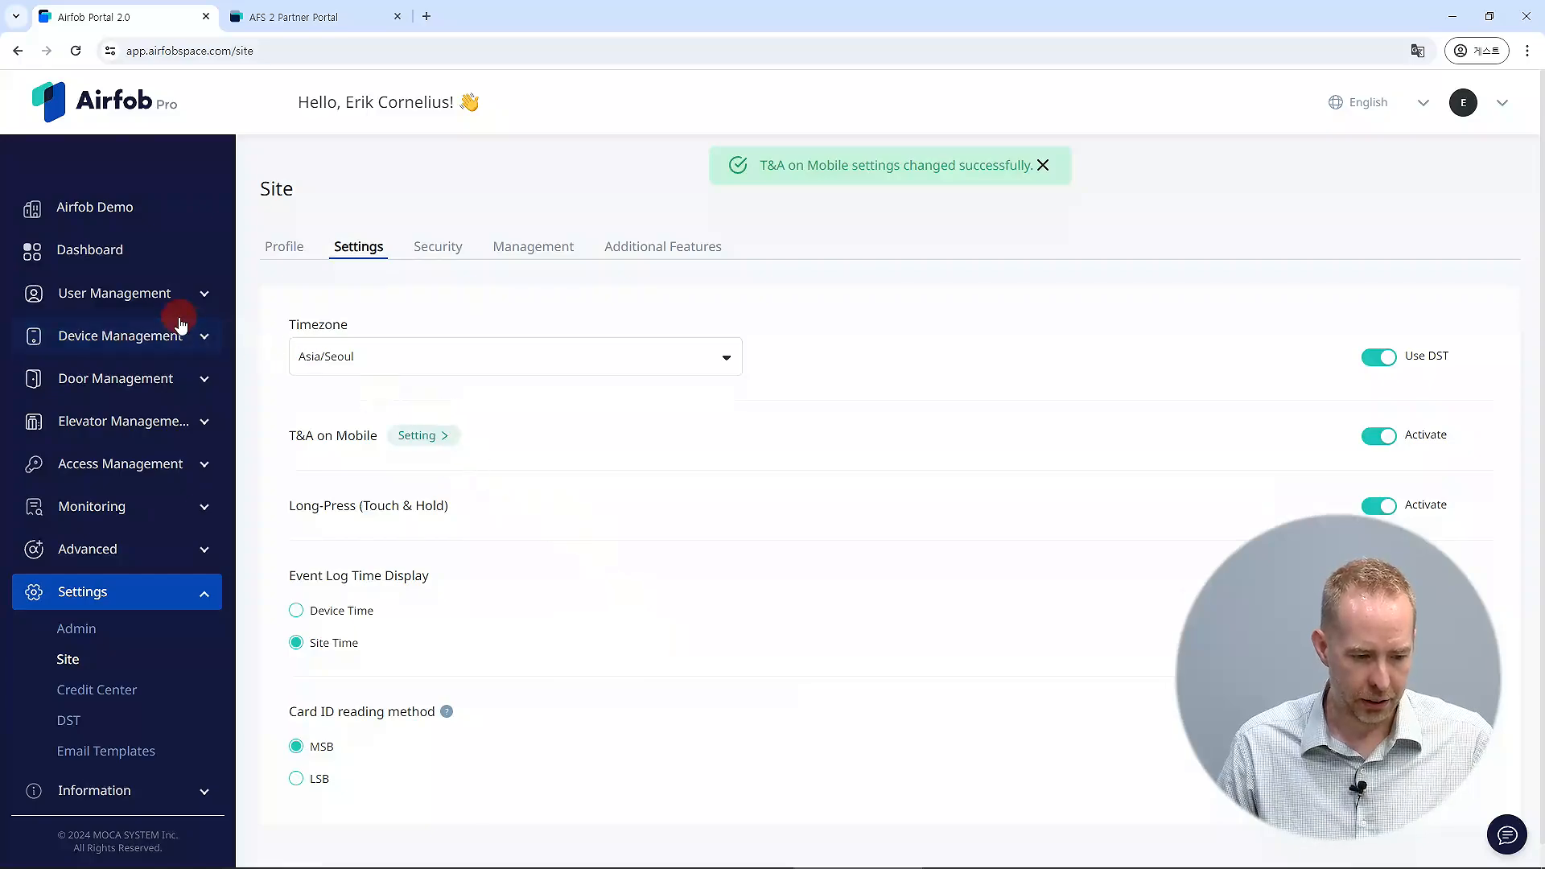
# Set the Black Stand - QR reader's T&A Mode to Mobile and save the device.
pyautogui.click(202, 336)
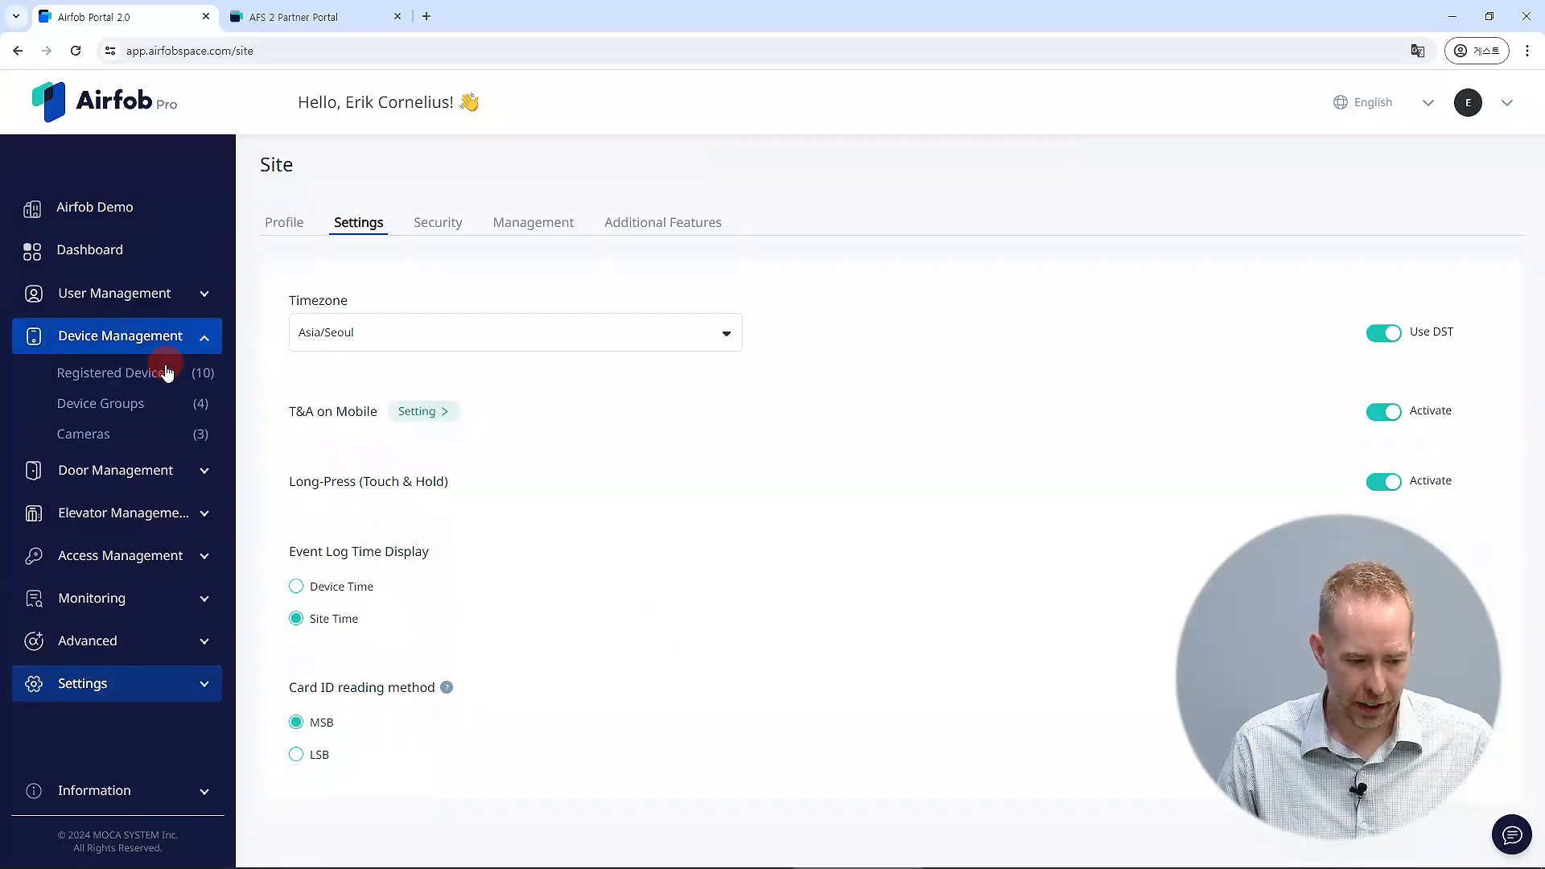
pyautogui.click(160, 371)
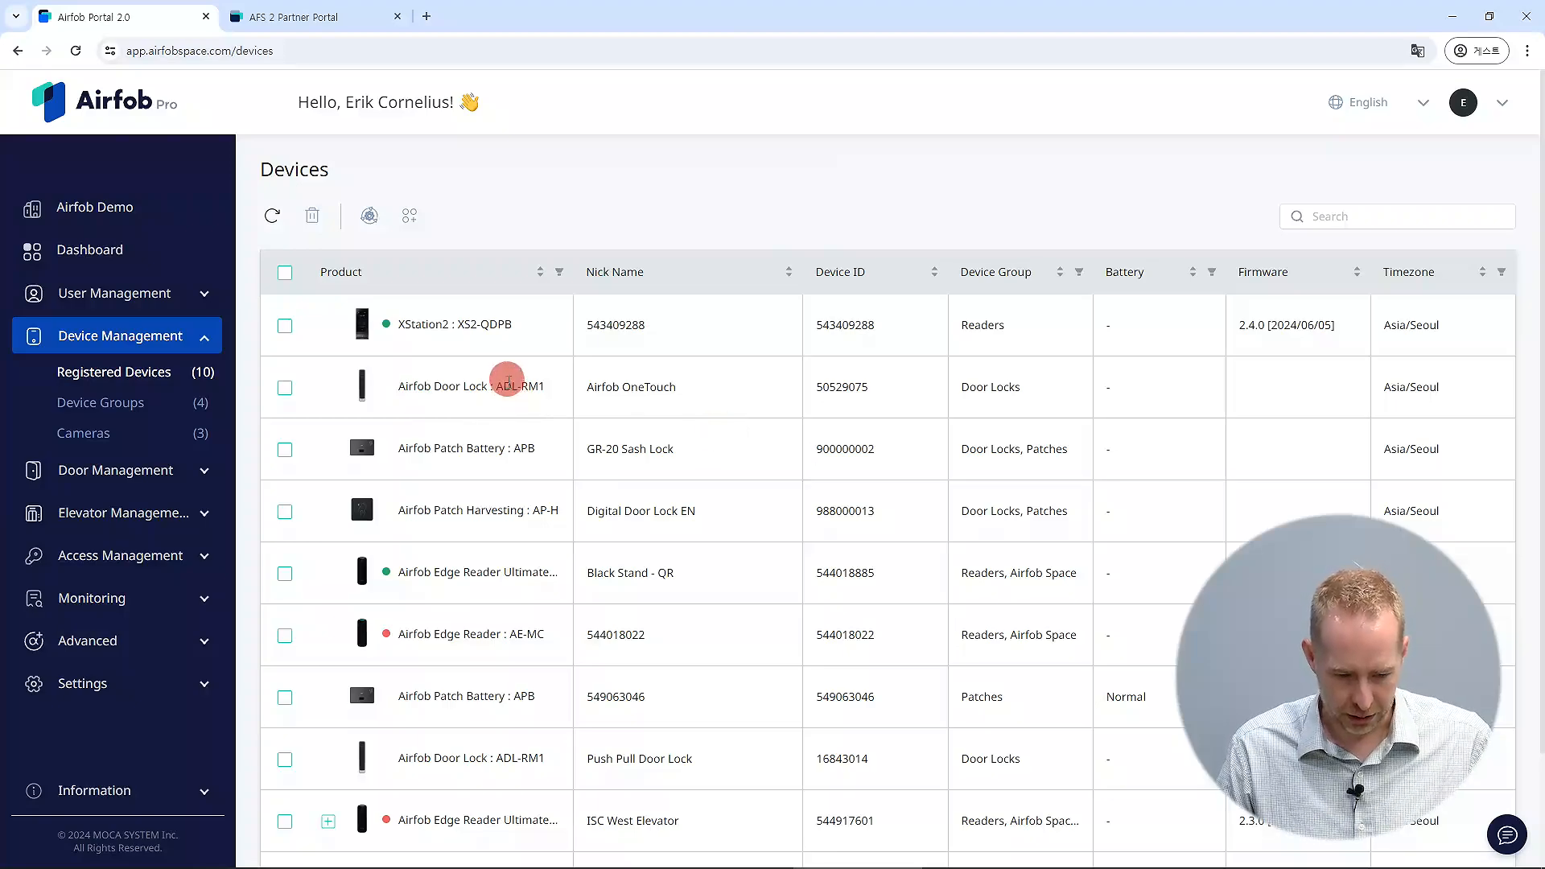
pyautogui.scroll(-2, 512, 388)
pyautogui.click(435, 439)
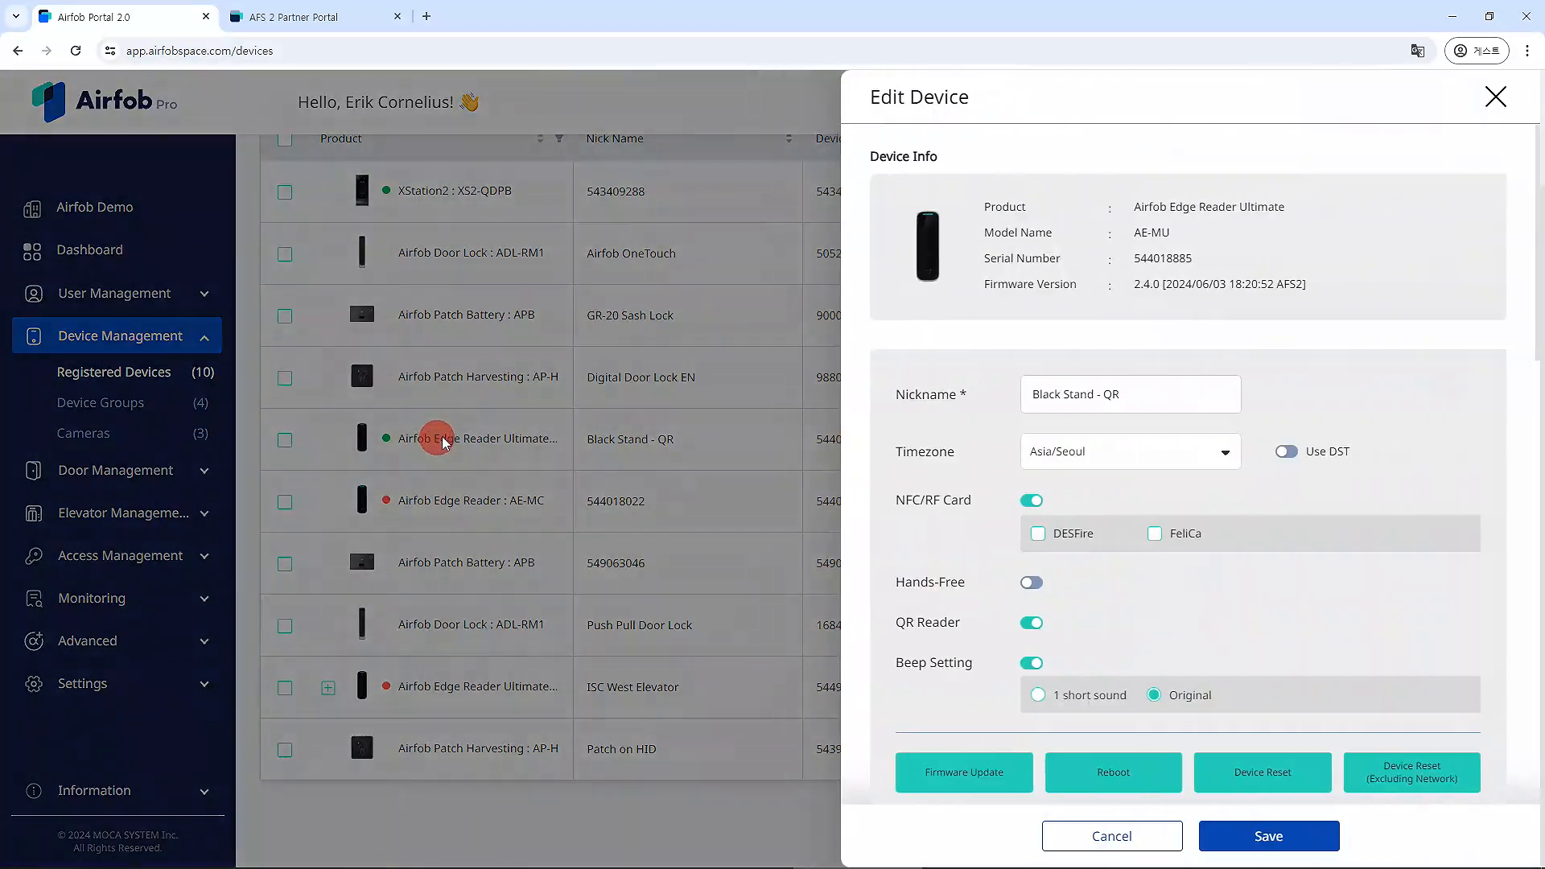
pyautogui.scroll(-12, 1362, 469)
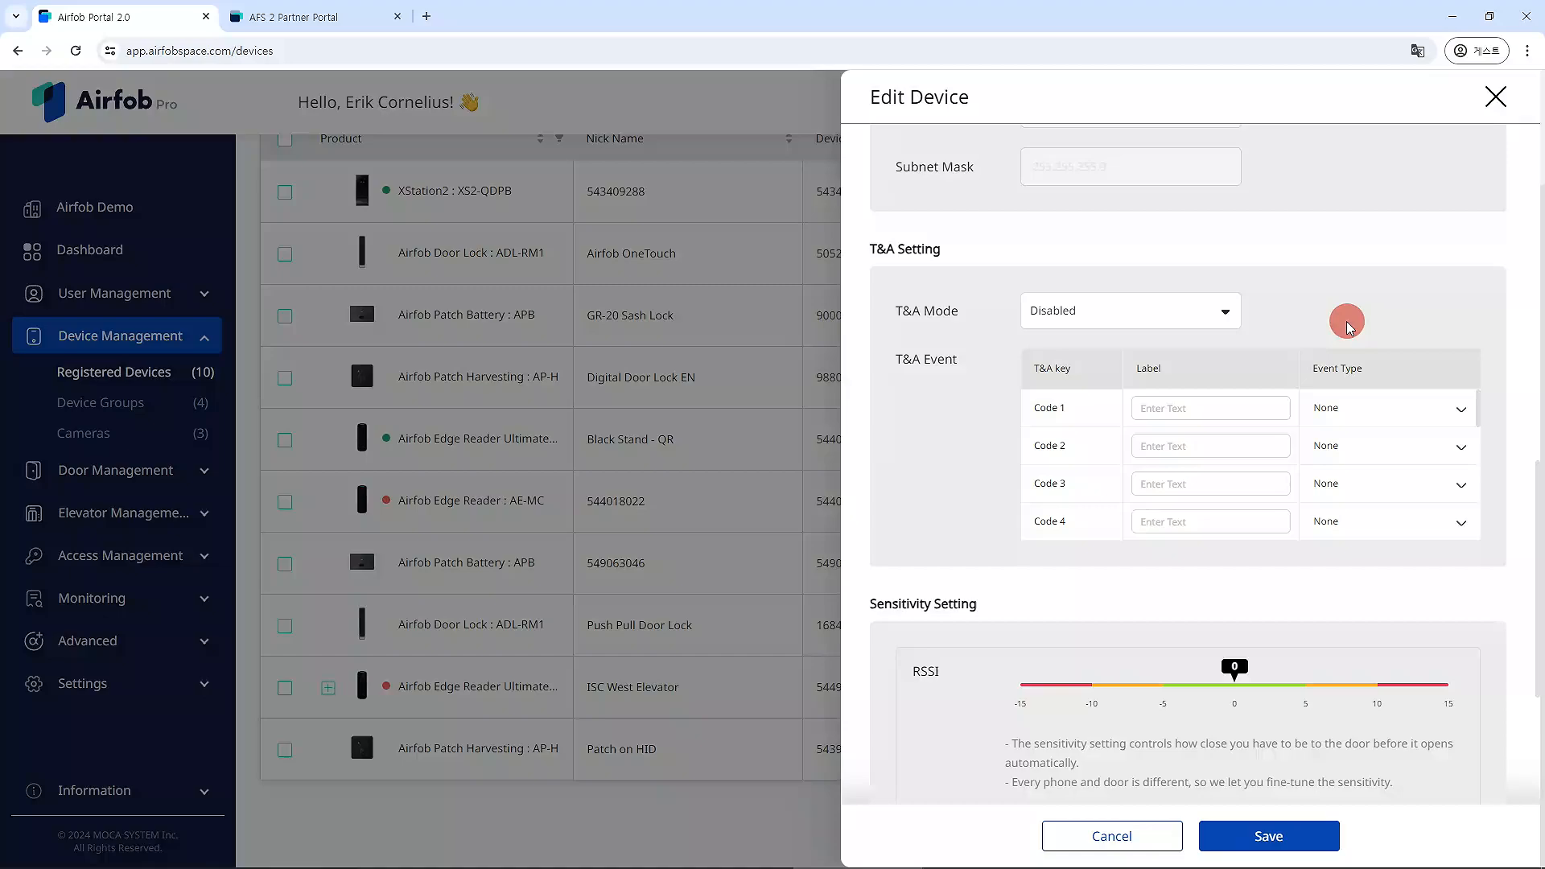
pyautogui.click(1224, 312)
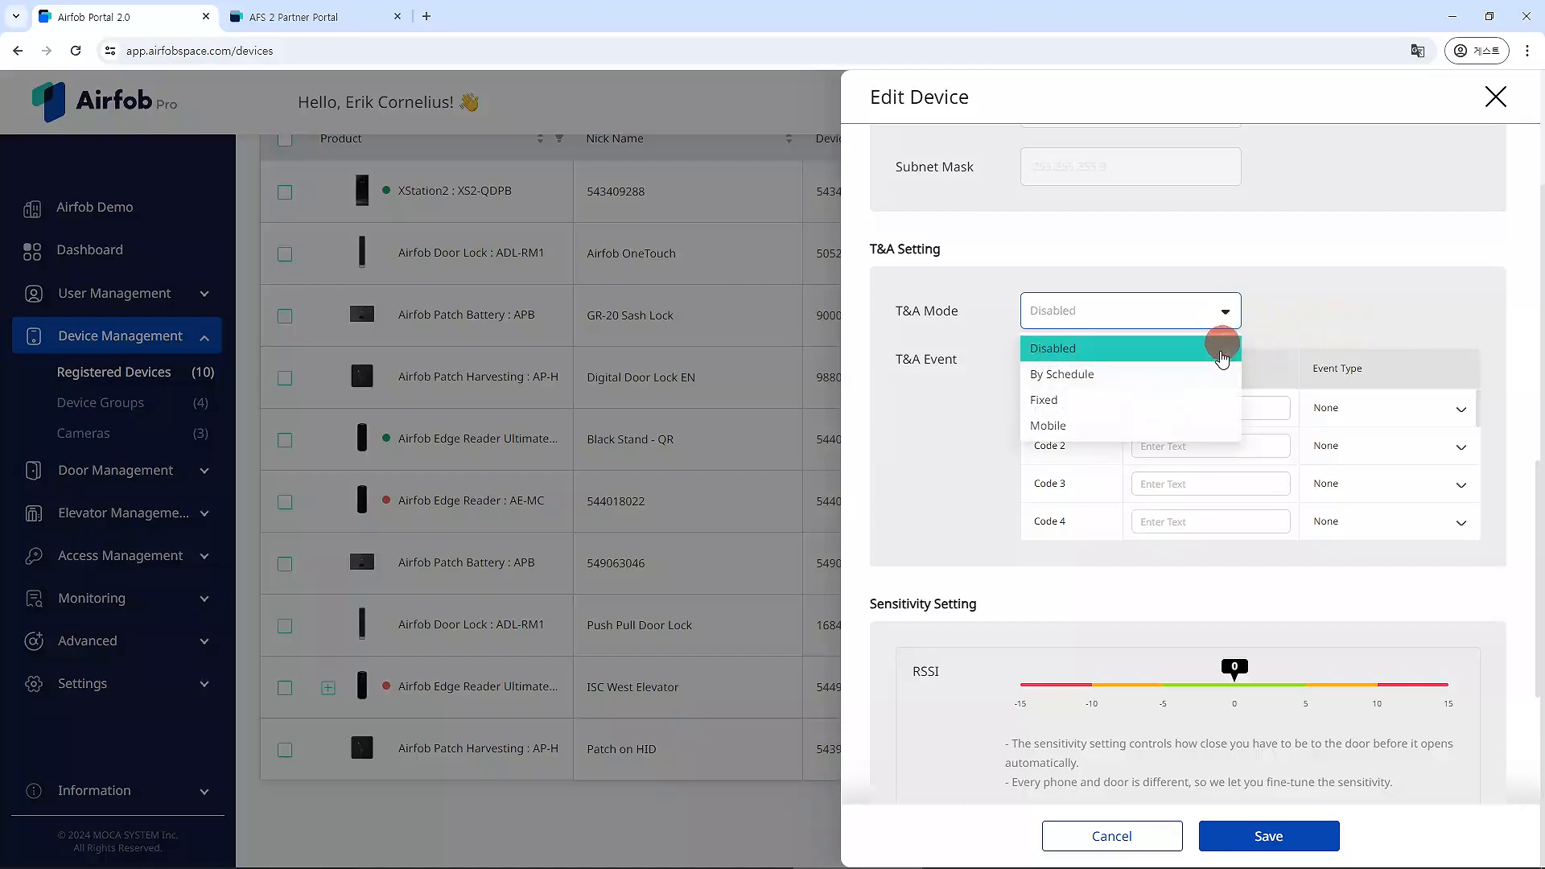
pyautogui.click(1183, 427)
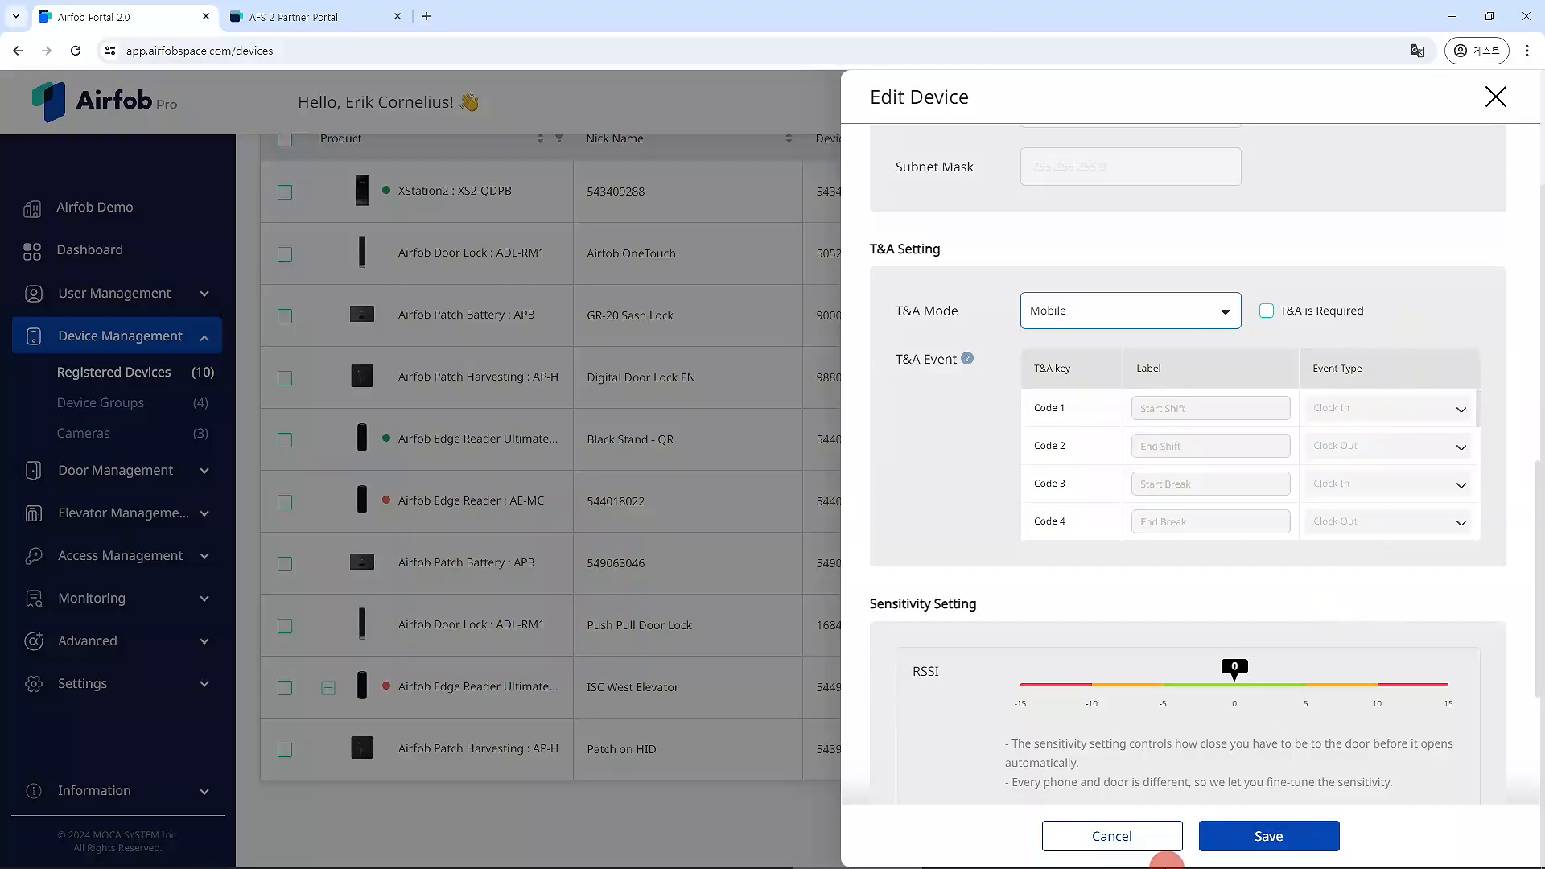
pyautogui.click(1295, 842)
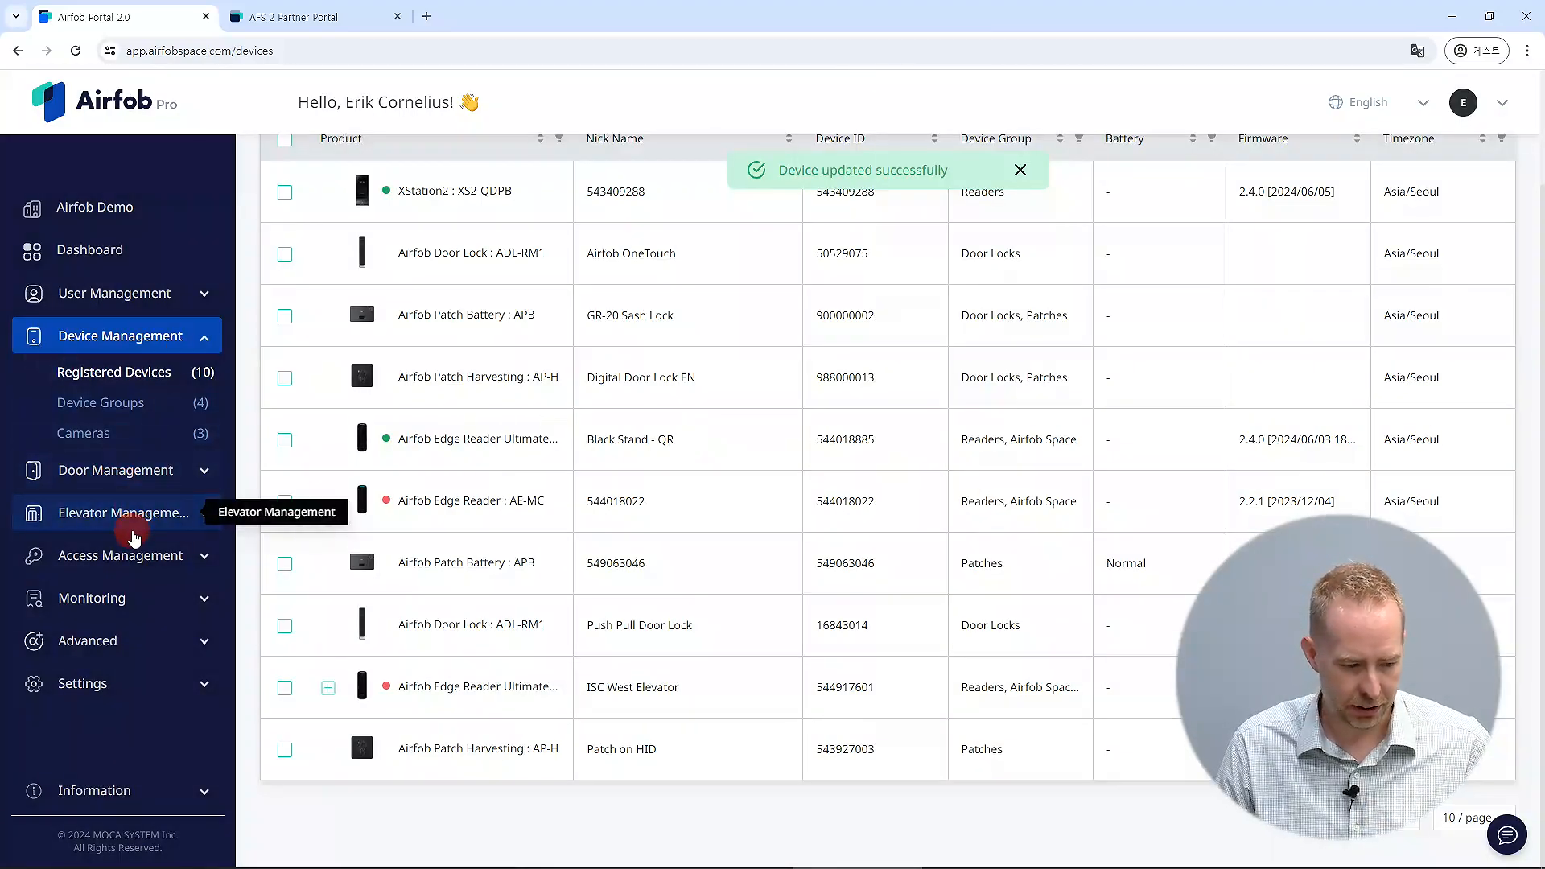
# Filter the event logs to show only access granted logs.
pyautogui.click(103, 596)
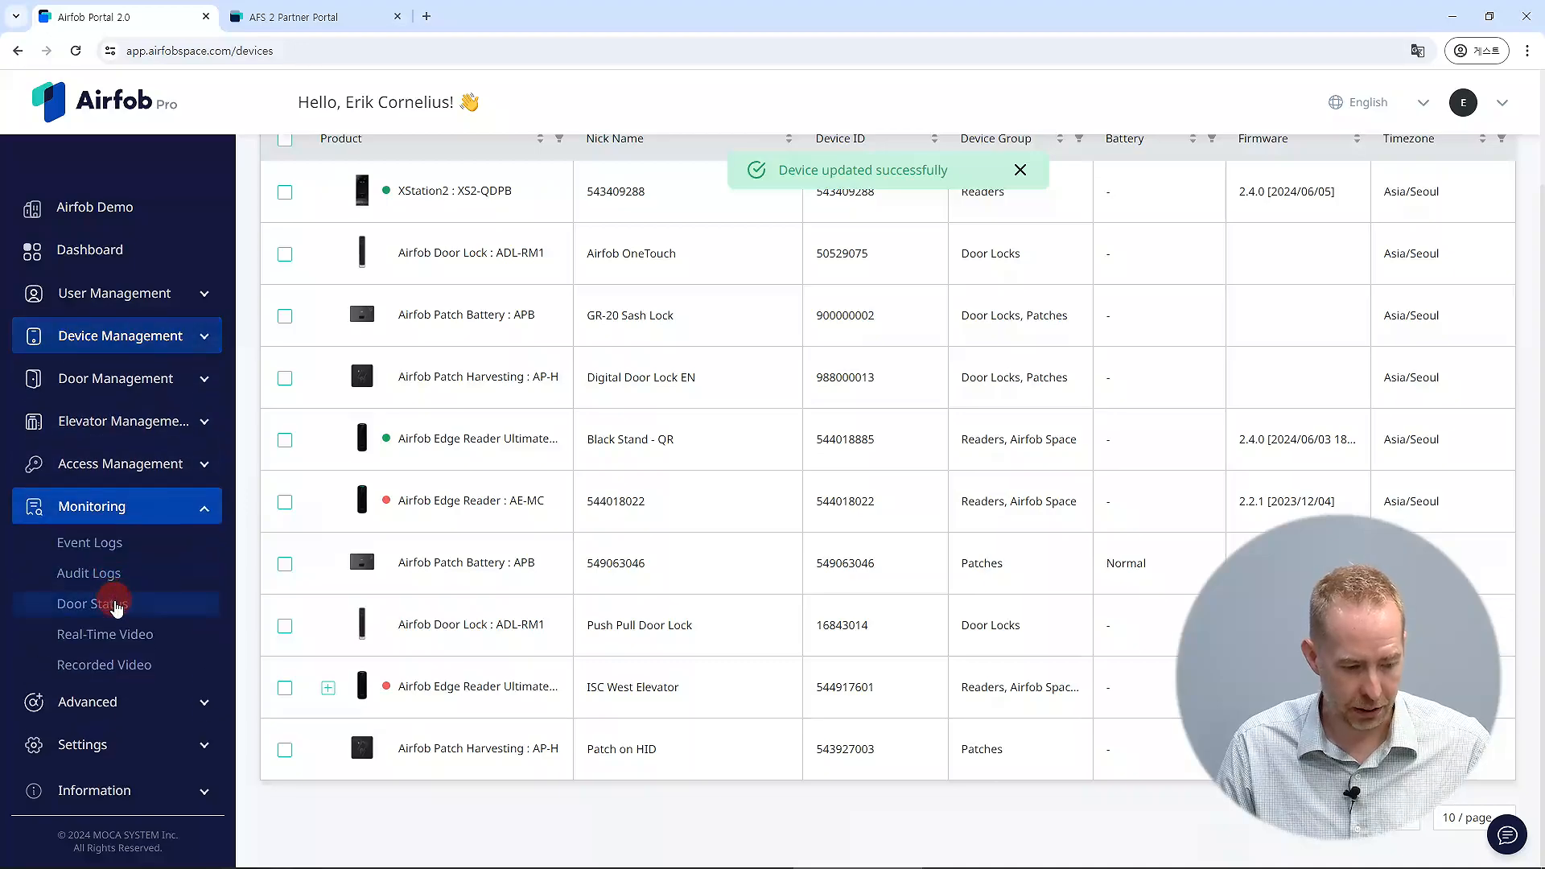
pyautogui.click(95, 543)
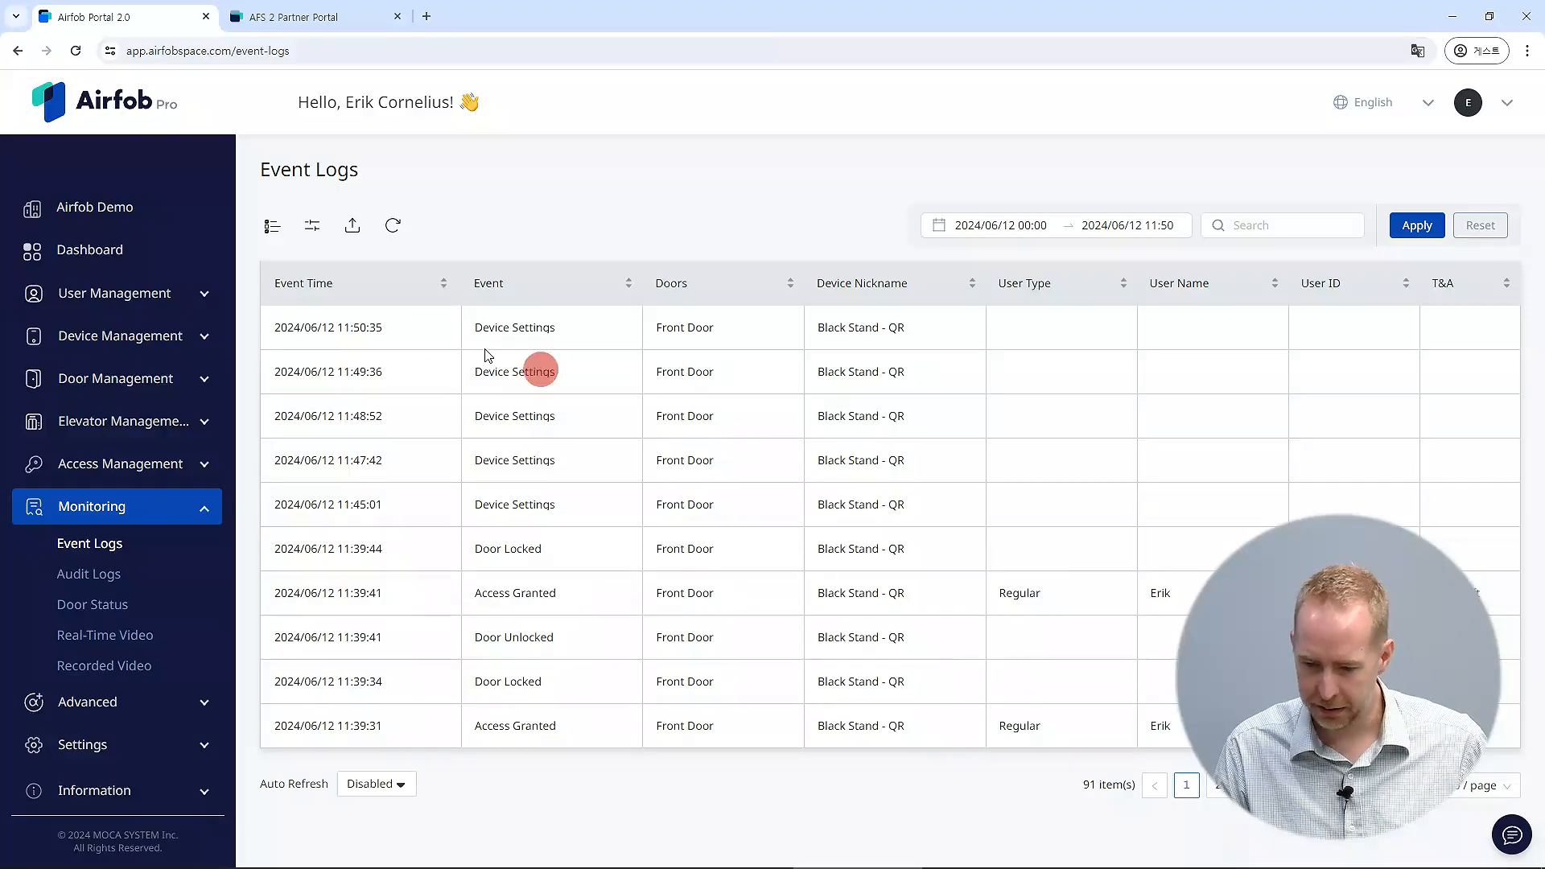
pyautogui.click(276, 227)
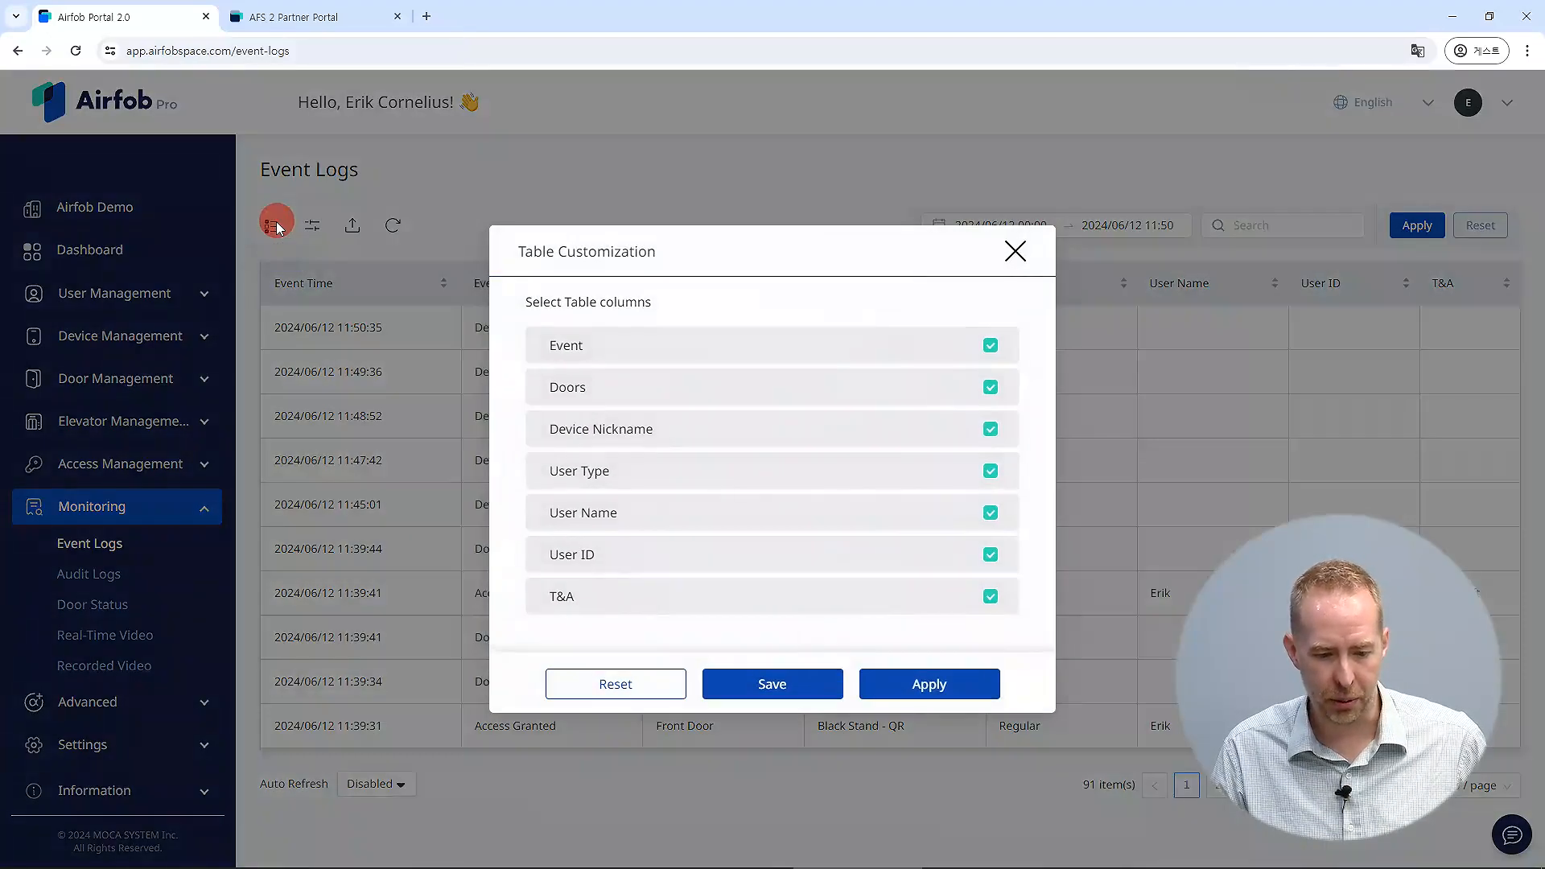
pyautogui.click(276, 226)
pyautogui.click(312, 225)
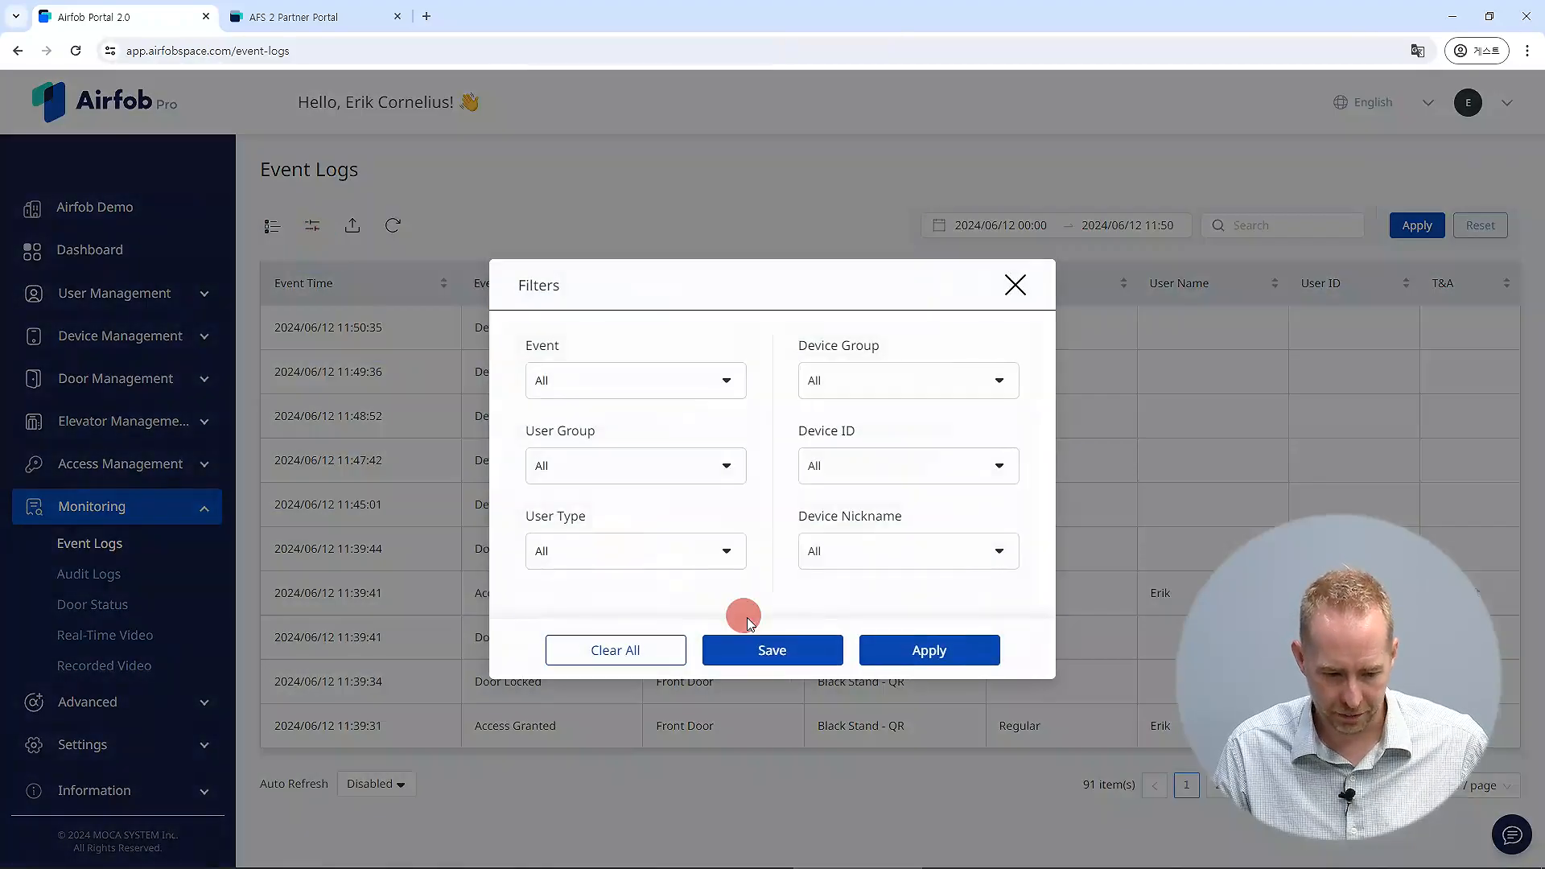
pyautogui.click(662, 378)
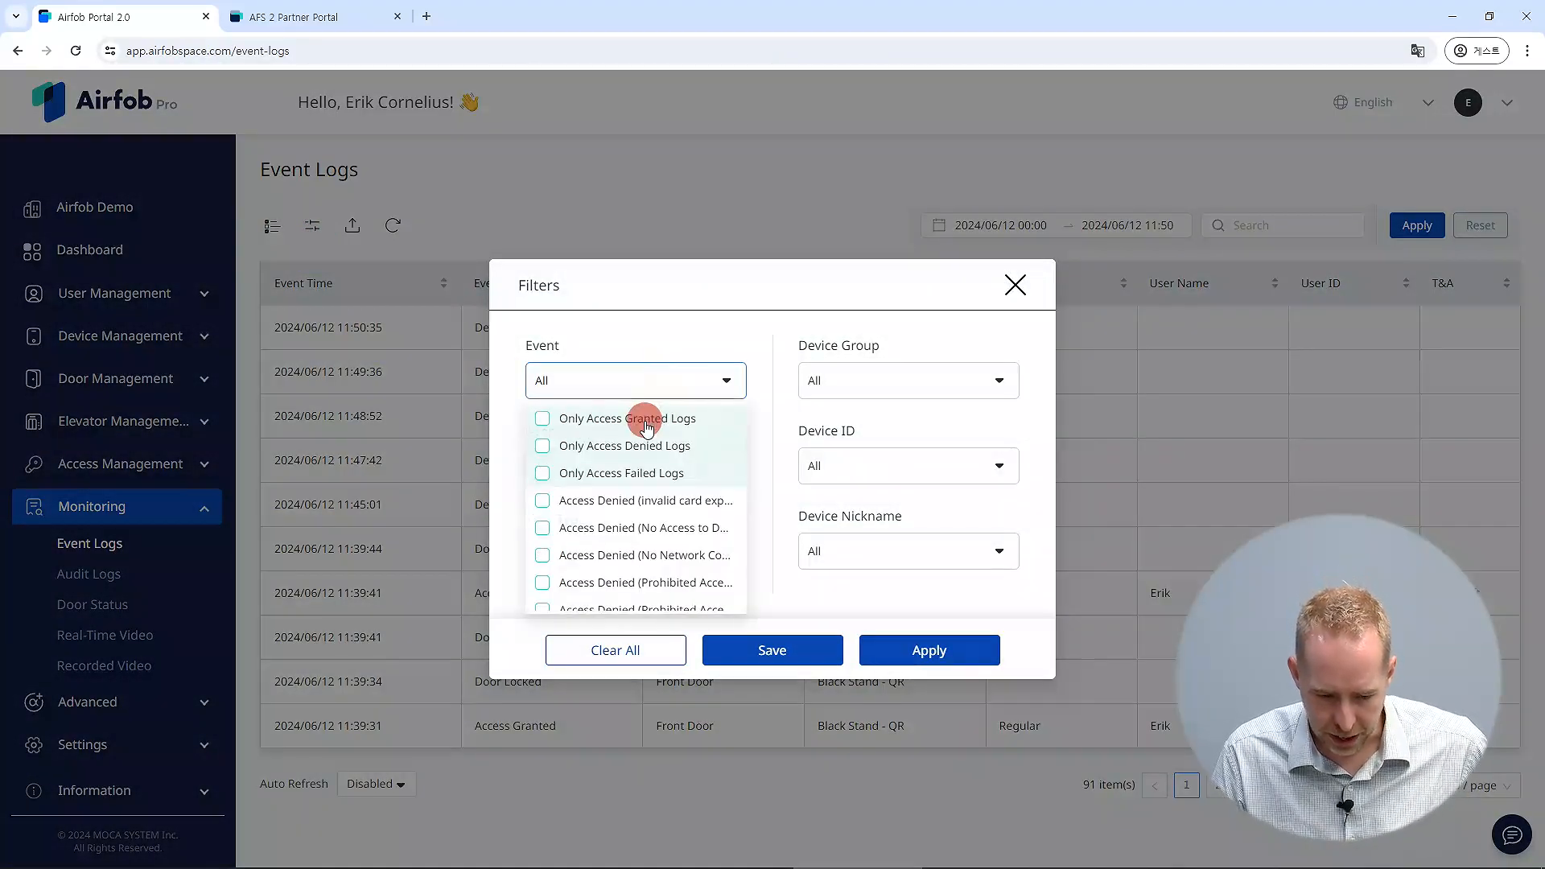
pyautogui.click(648, 419)
pyautogui.click(962, 648)
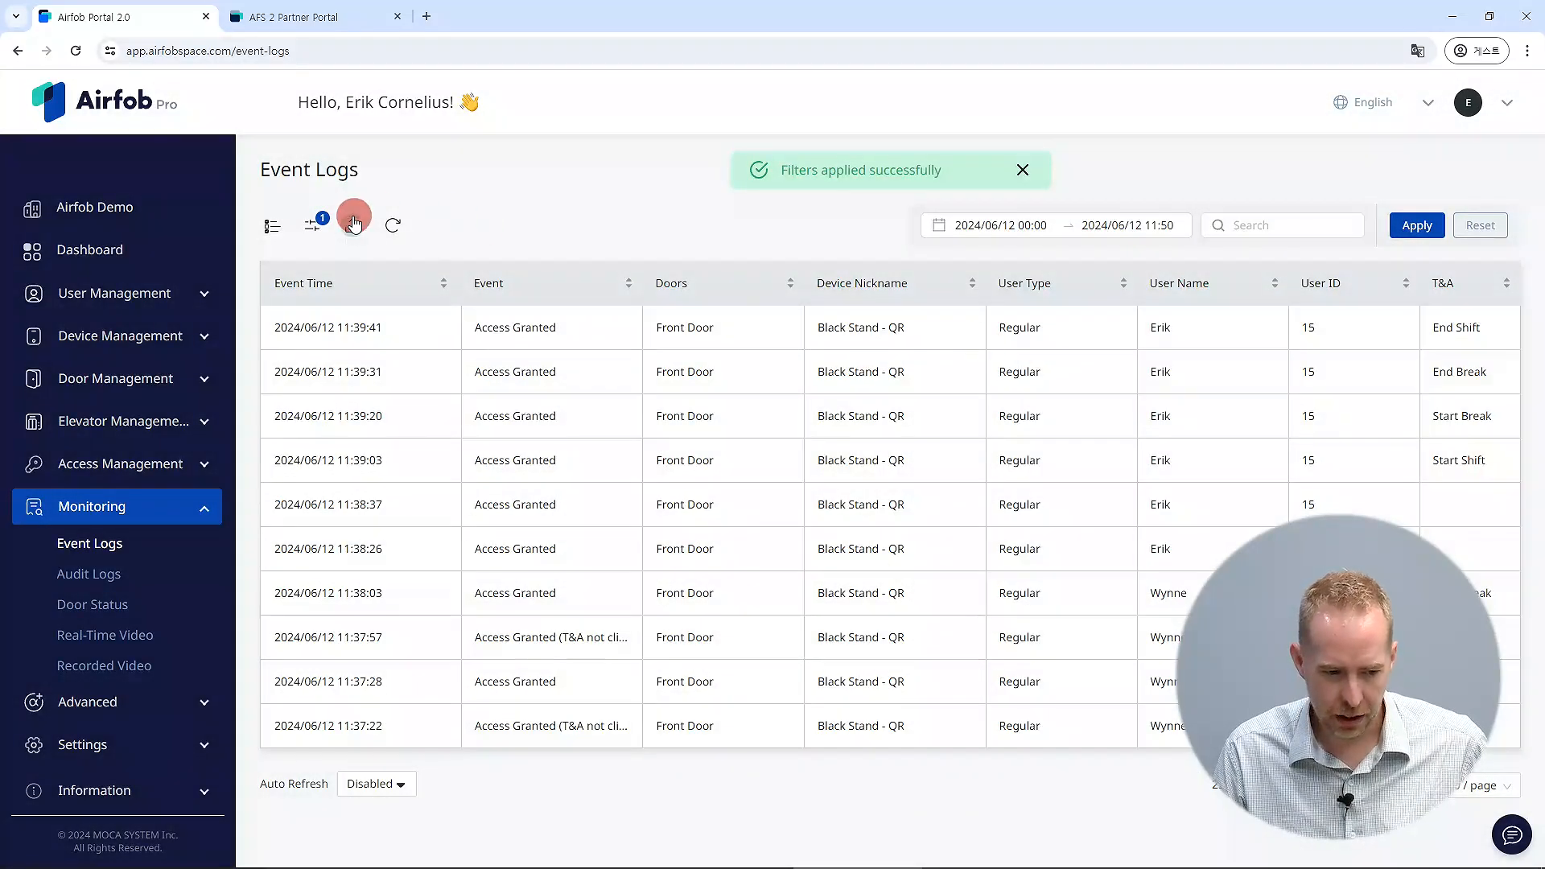
# Move the T&A column after Event and hide the Device Nickname, User Type and User ID columns.
pyautogui.click(272, 226)
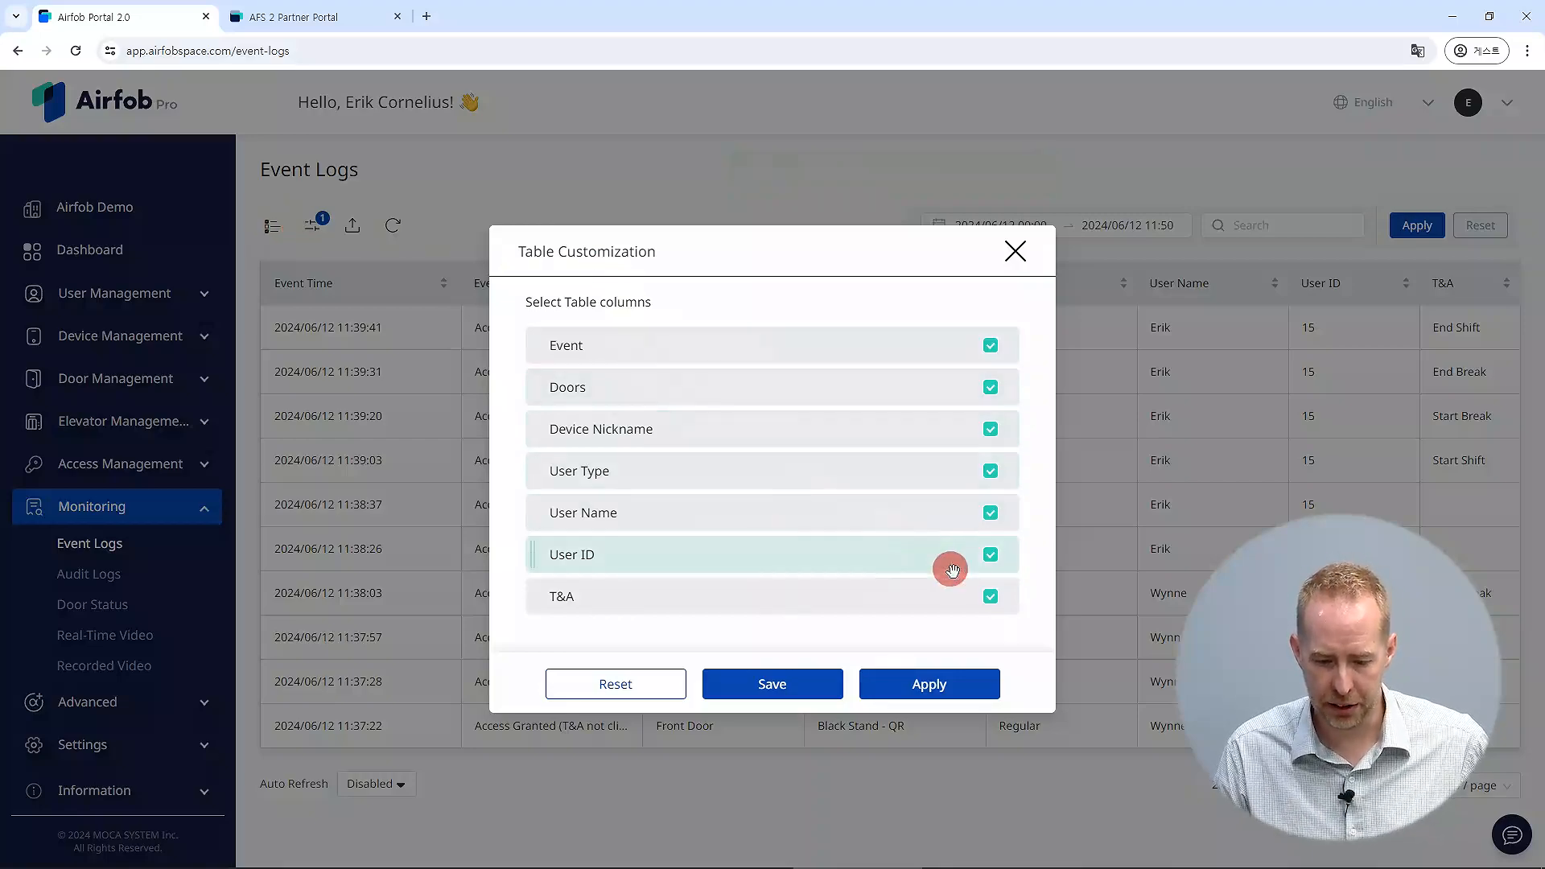
pyautogui.moveTo(531, 594); pyautogui.dragTo(529, 394)
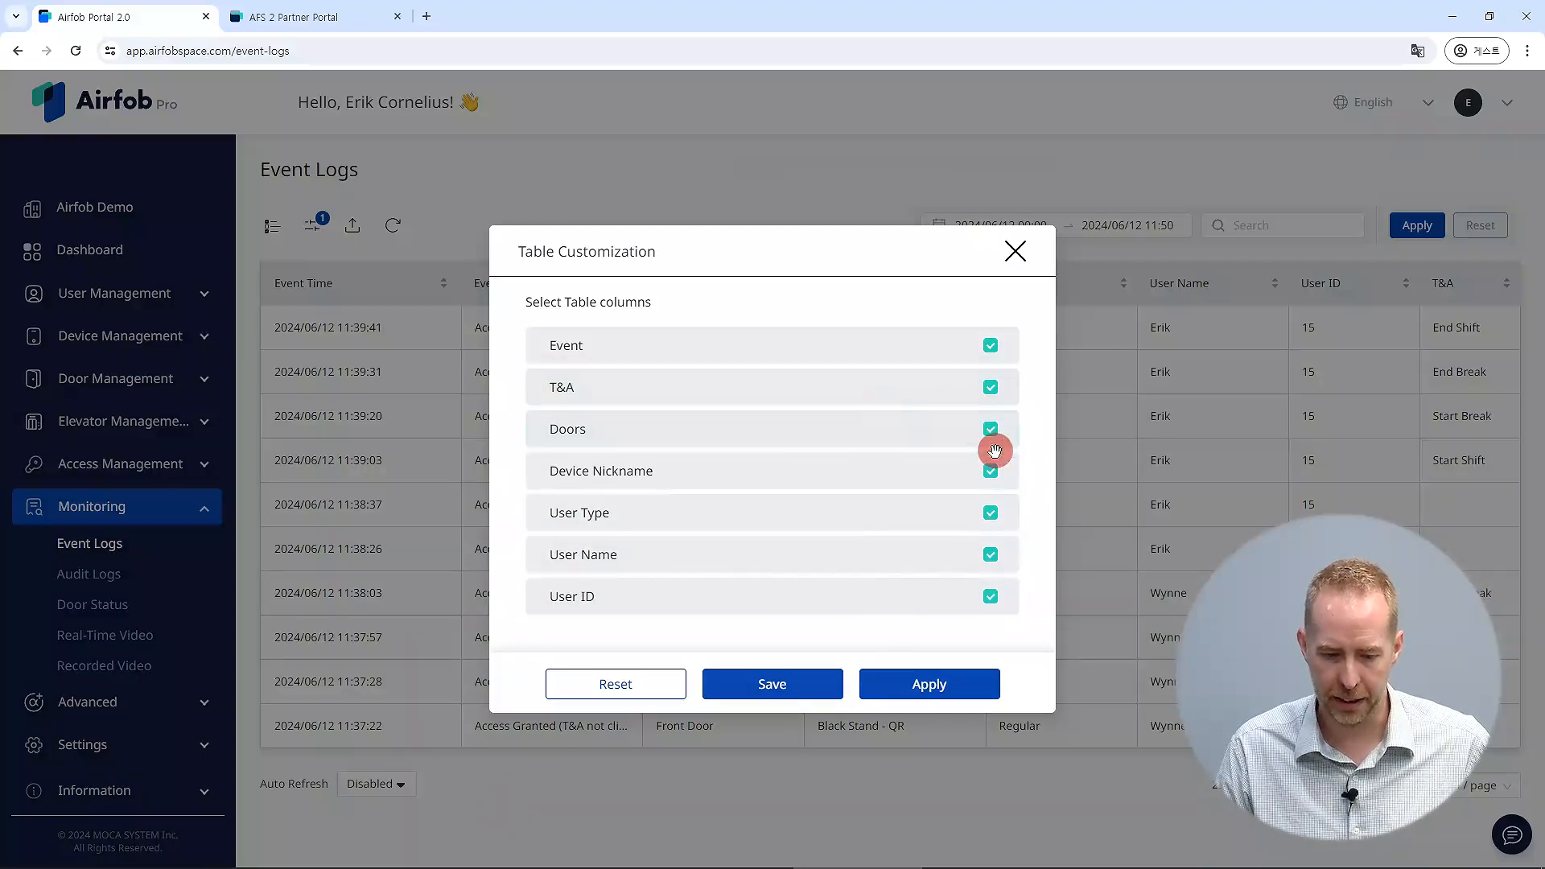
pyautogui.click(991, 471)
pyautogui.click(990, 513)
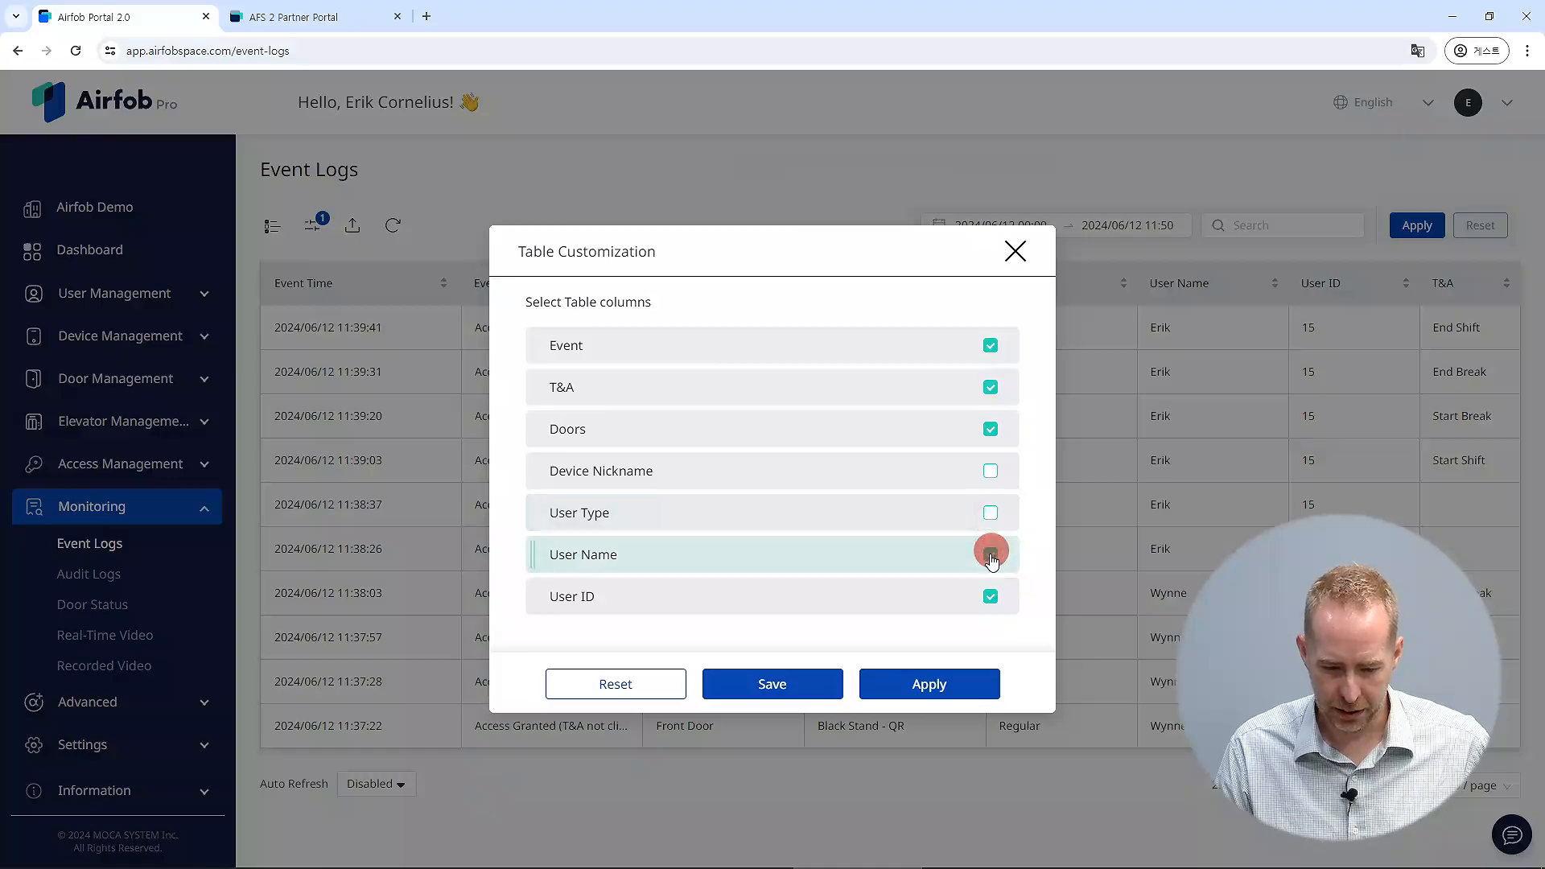
pyautogui.click(990, 597)
pyautogui.click(925, 683)
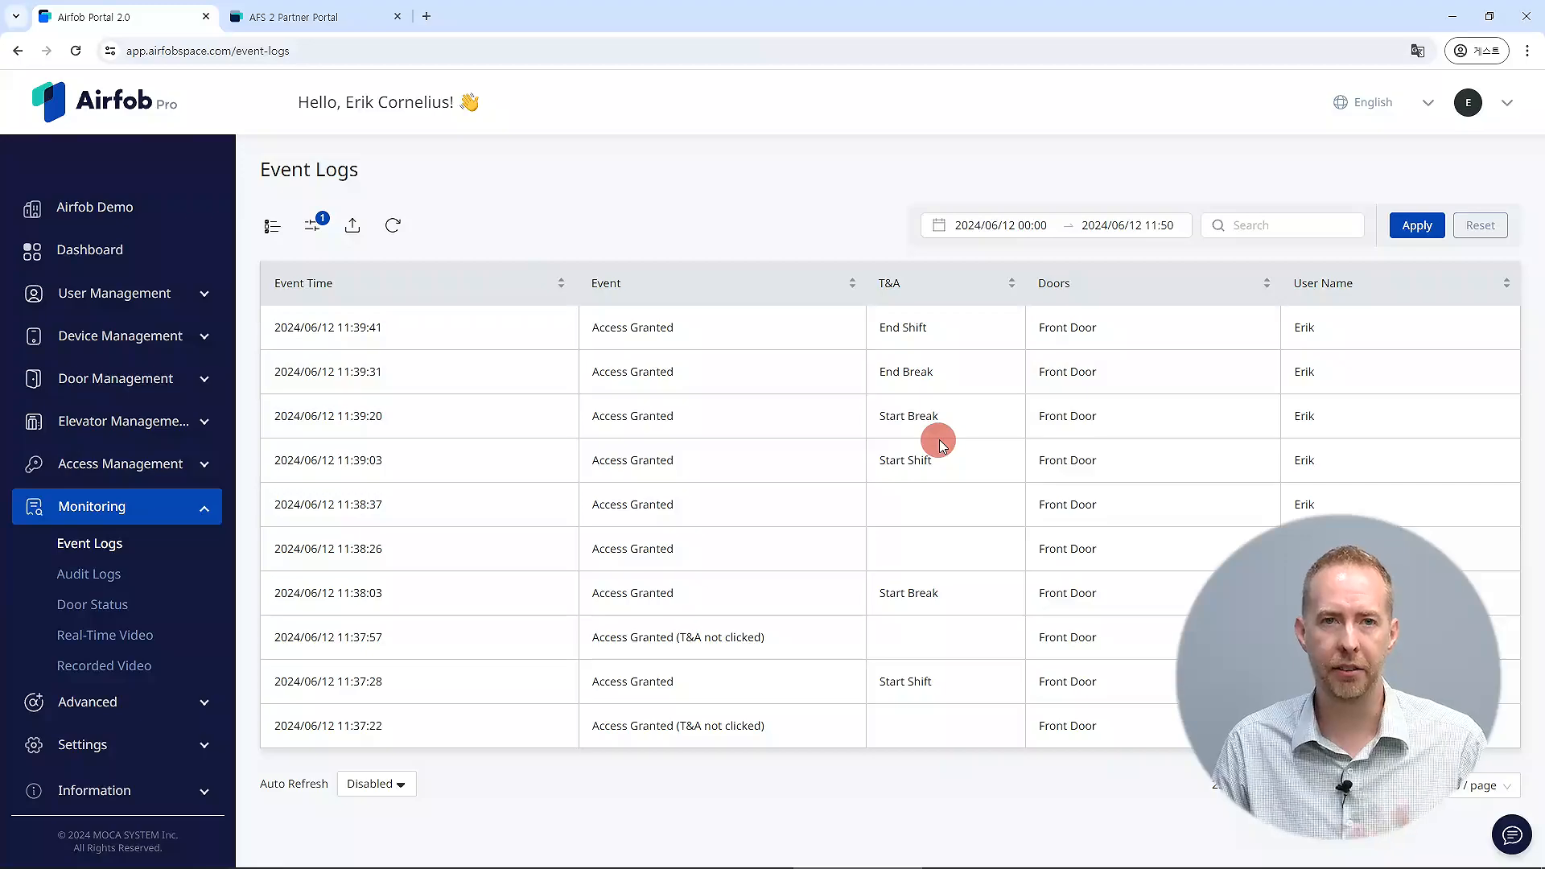
# Reopen the Black Stand - QR reader and set its T&A Mode to By Schedule.
pyautogui.click(197, 336)
pyautogui.click(128, 372)
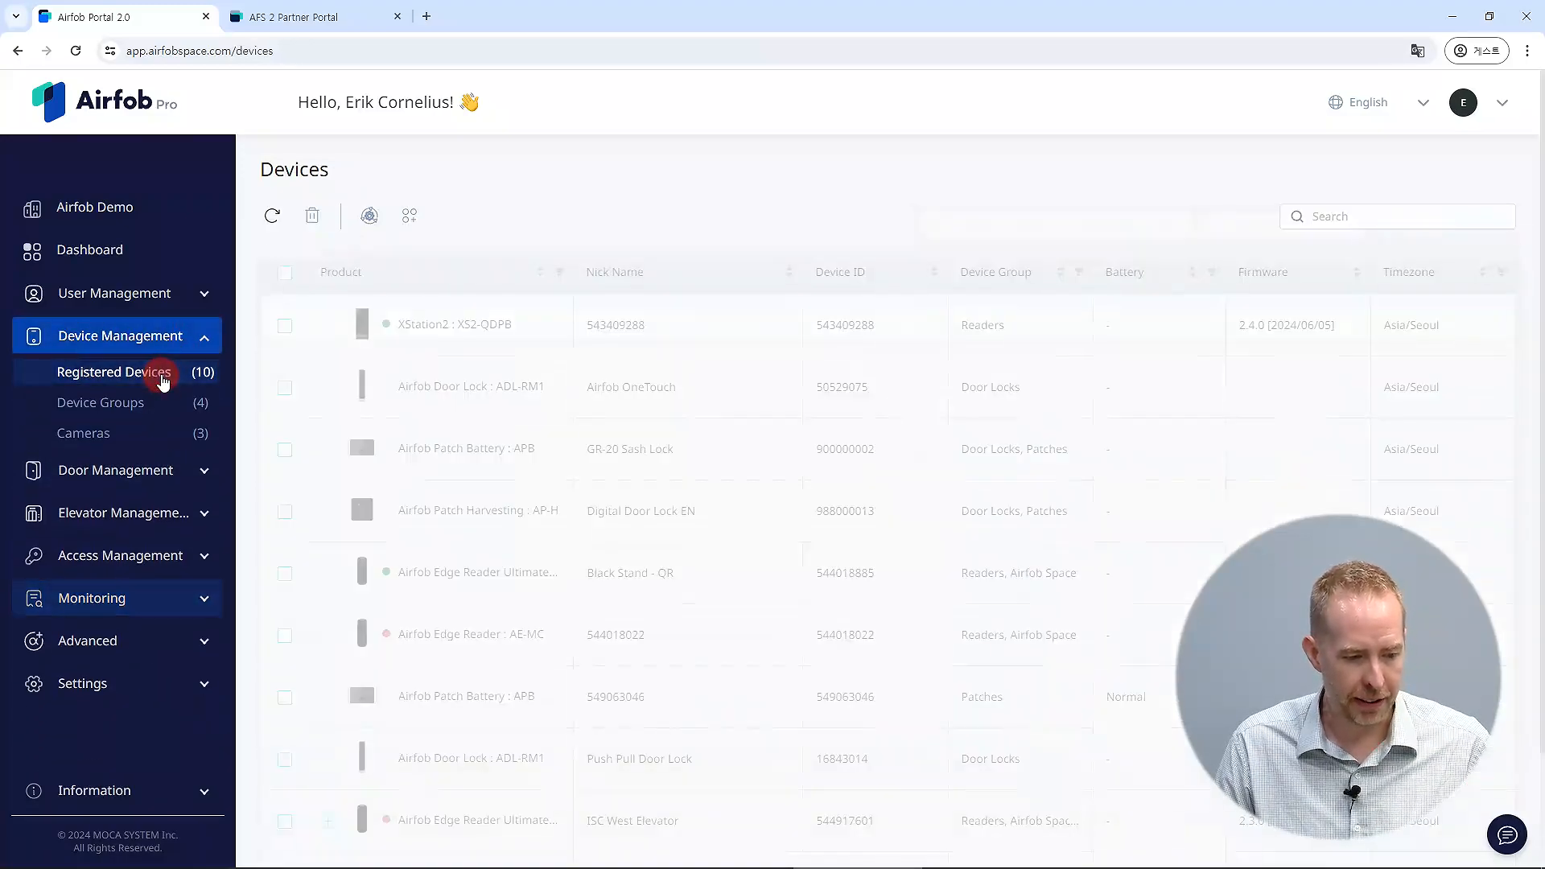
pyautogui.click(411, 568)
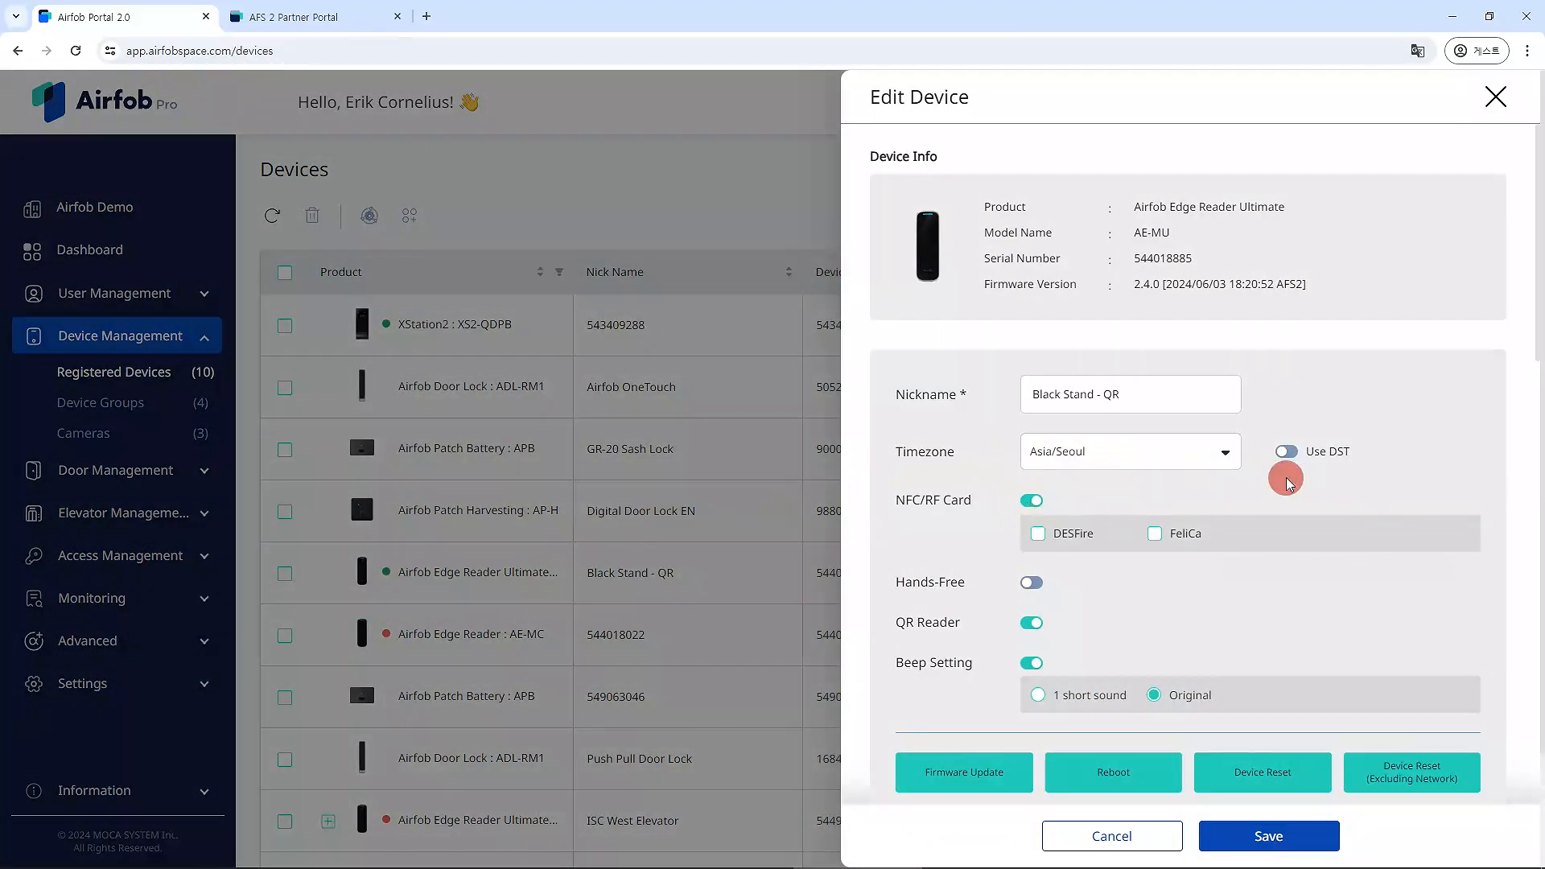
pyautogui.scroll(-10, 1279, 472)
pyautogui.scroll(-2, 1279, 387)
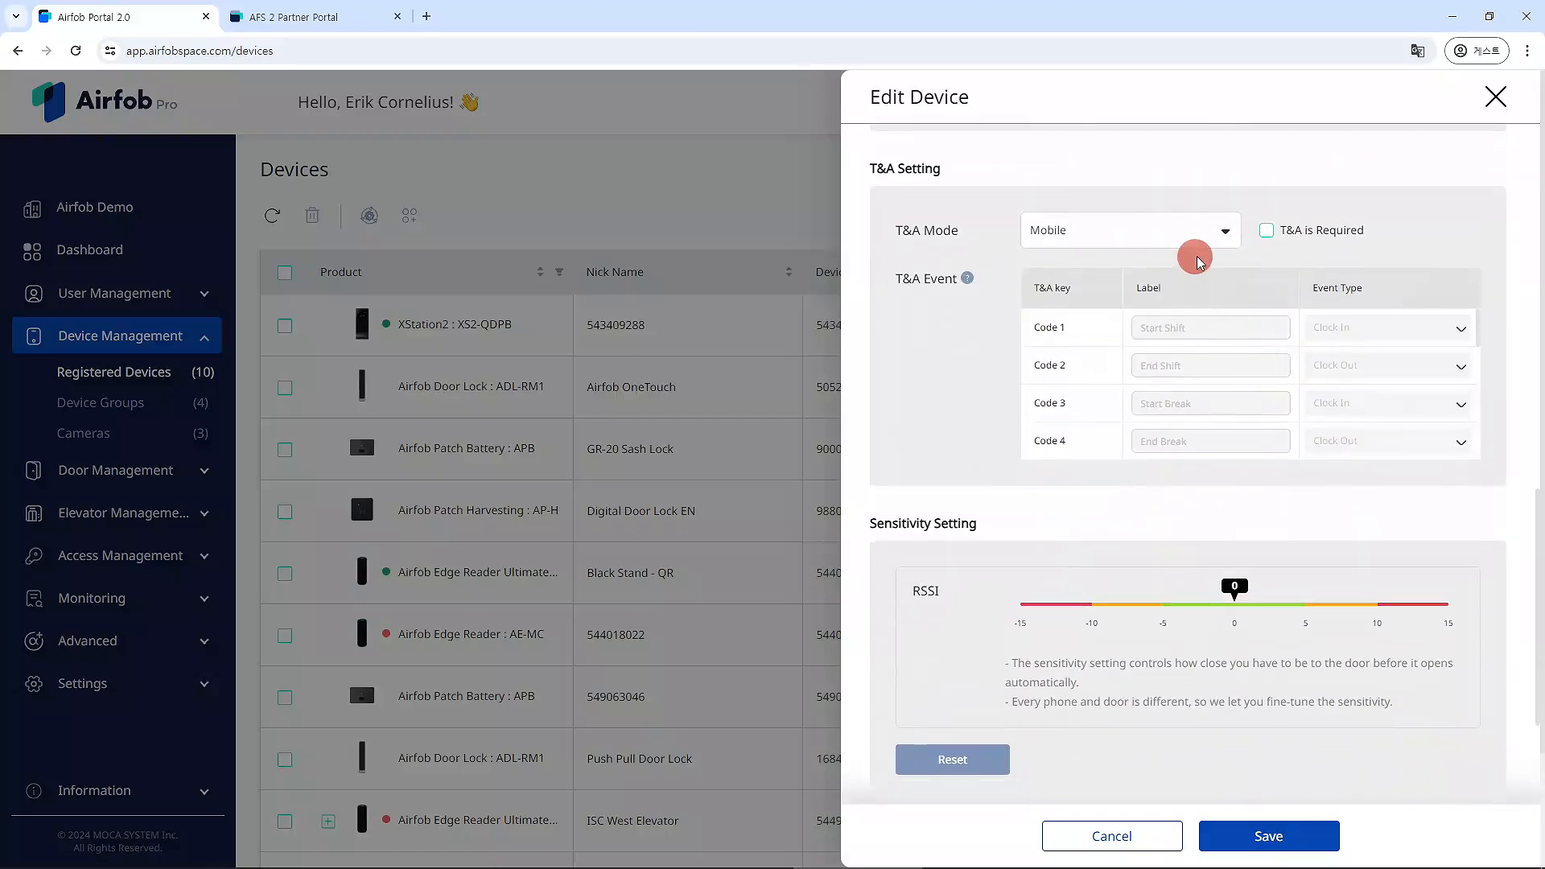
pyautogui.click(1226, 233)
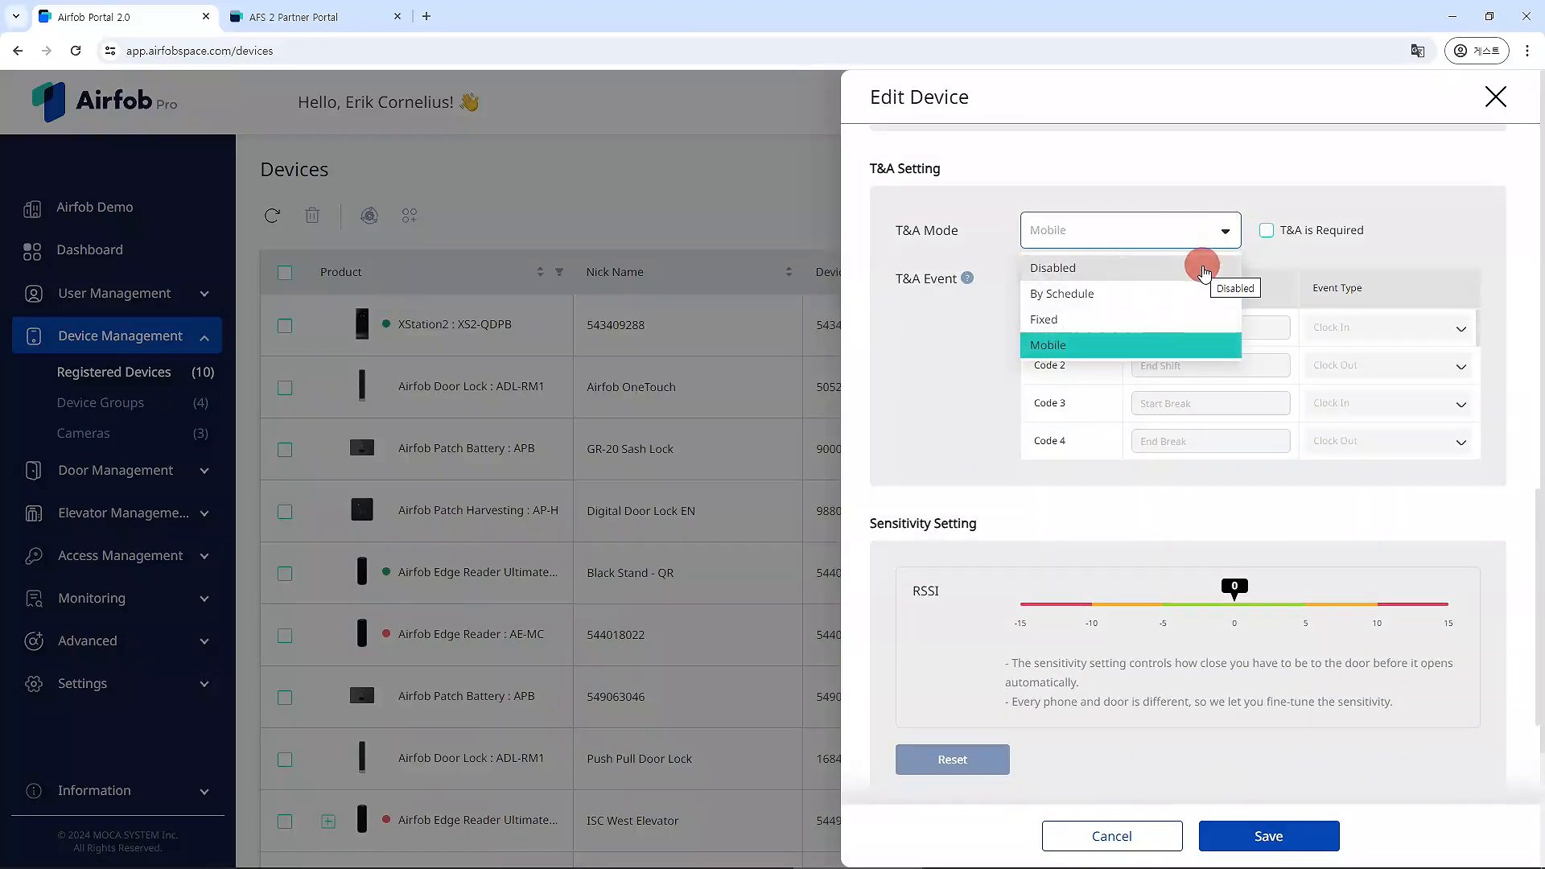
pyautogui.click(1202, 269)
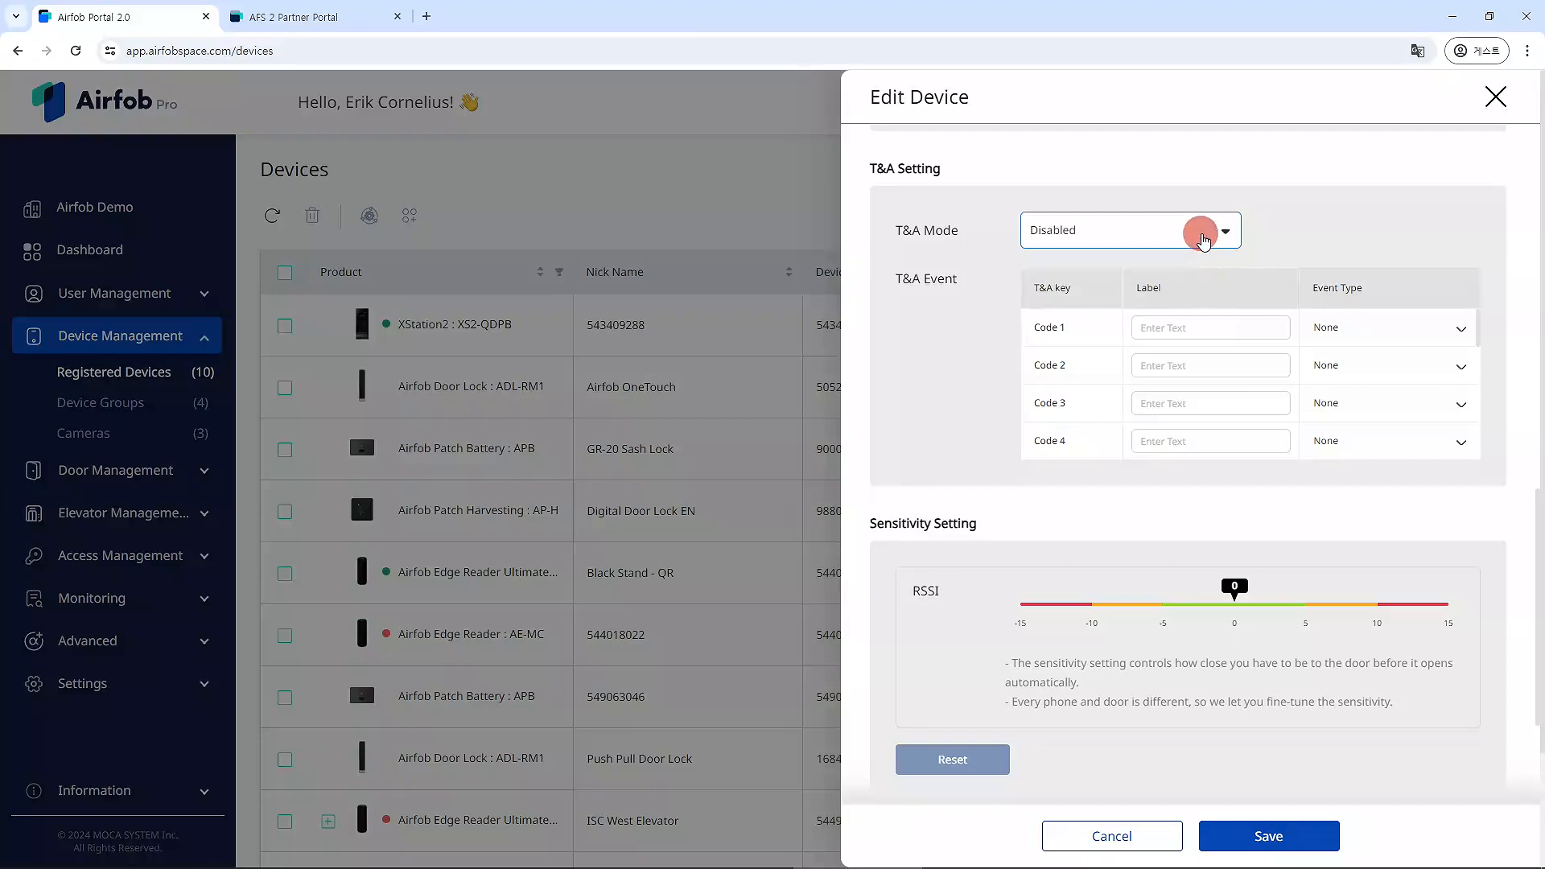
pyautogui.click(1223, 231)
pyautogui.click(1198, 300)
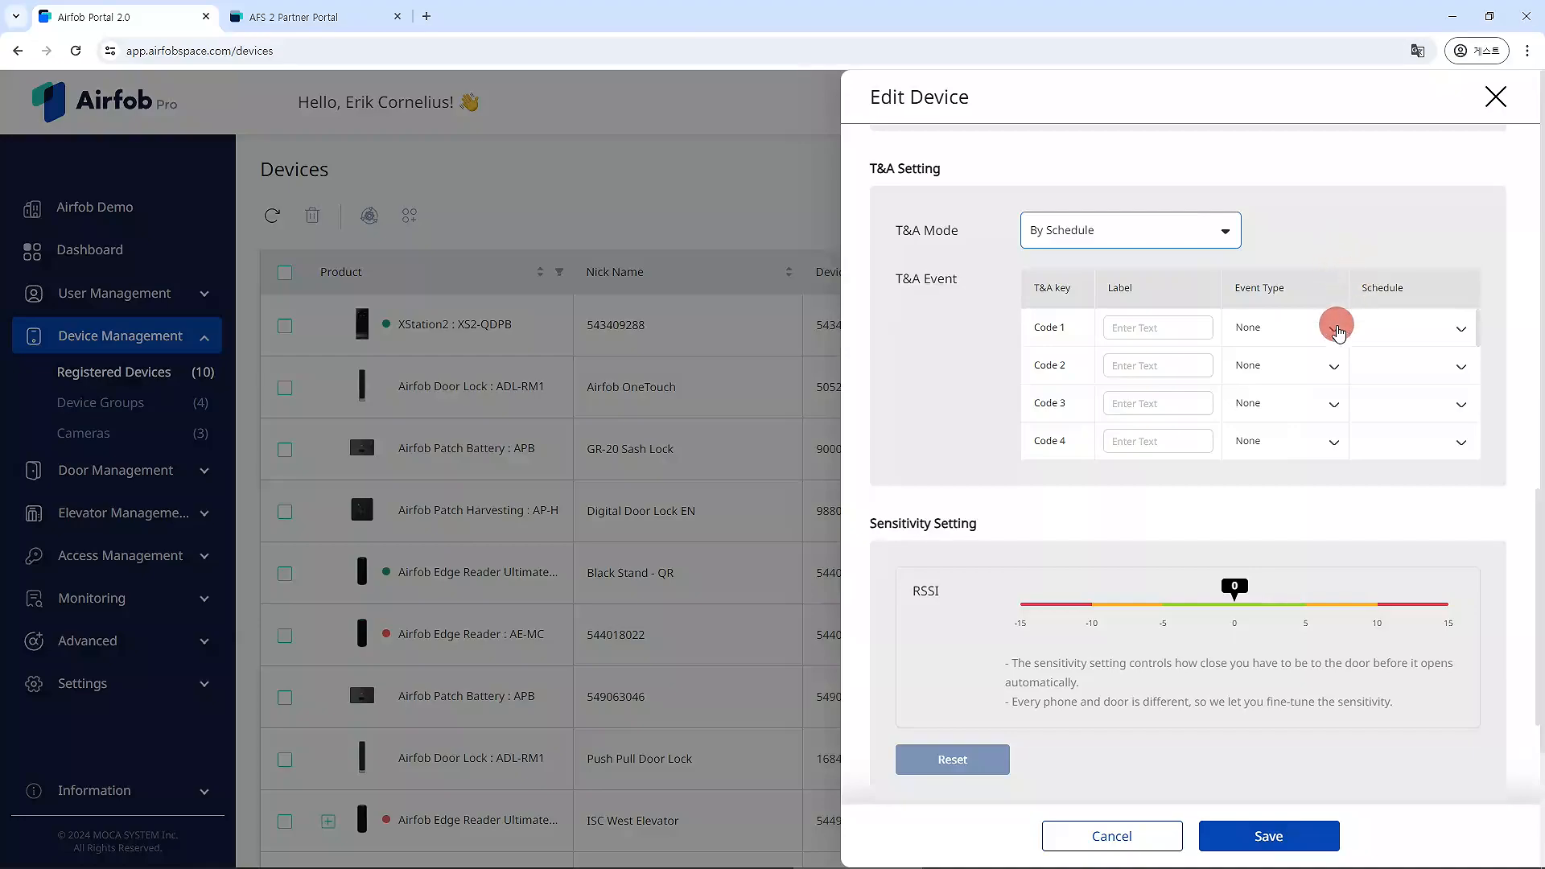
# Set T&A Code 1 to Clock In with the Office Hours schedule.
pyautogui.click(1453, 331)
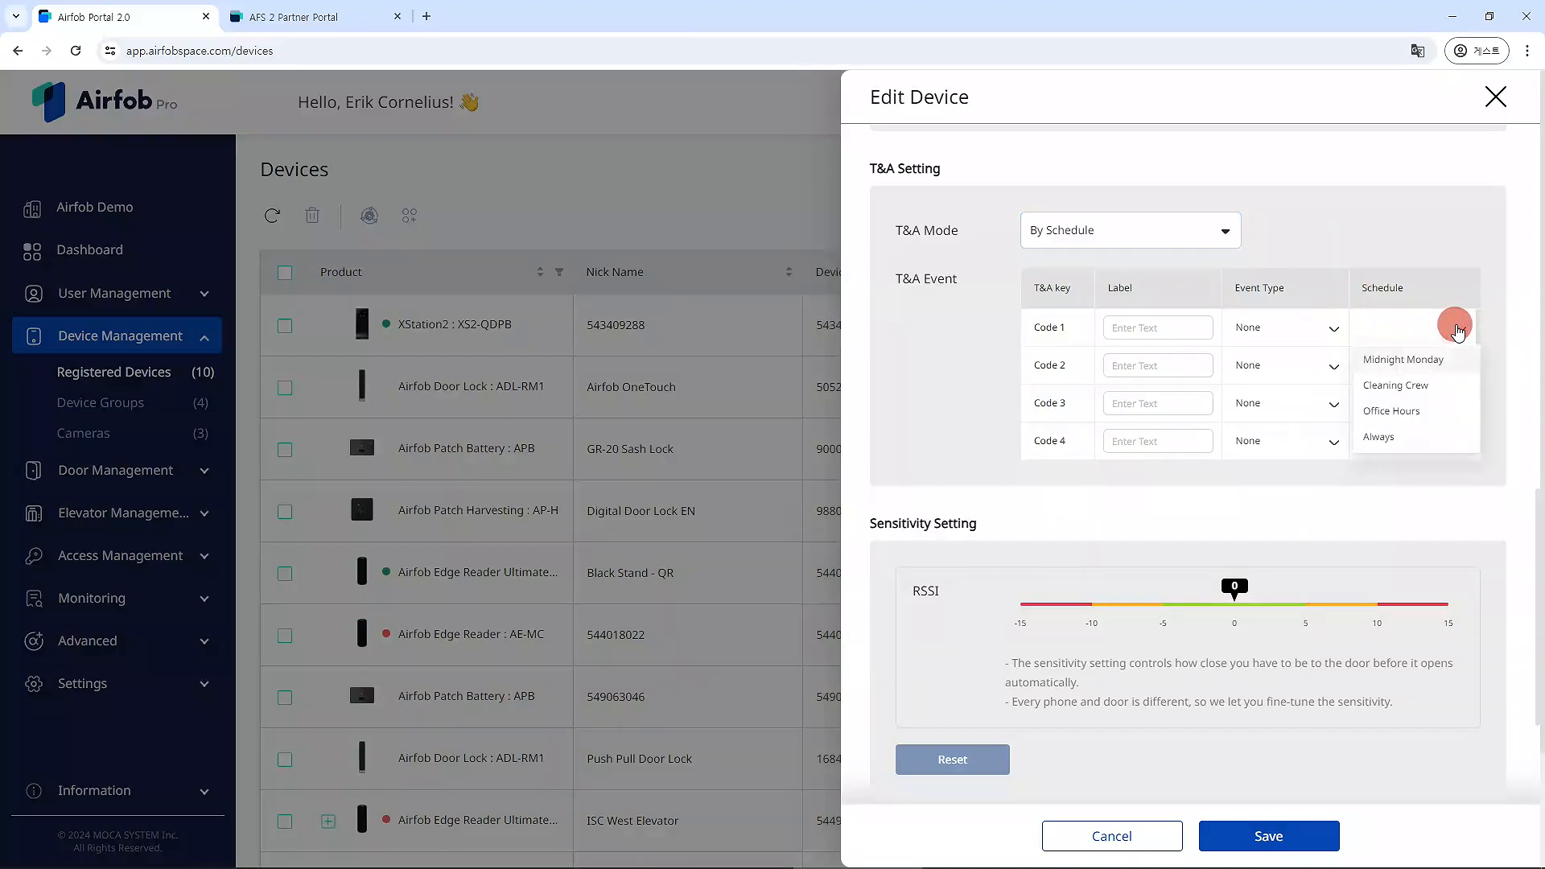
pyautogui.click(1445, 408)
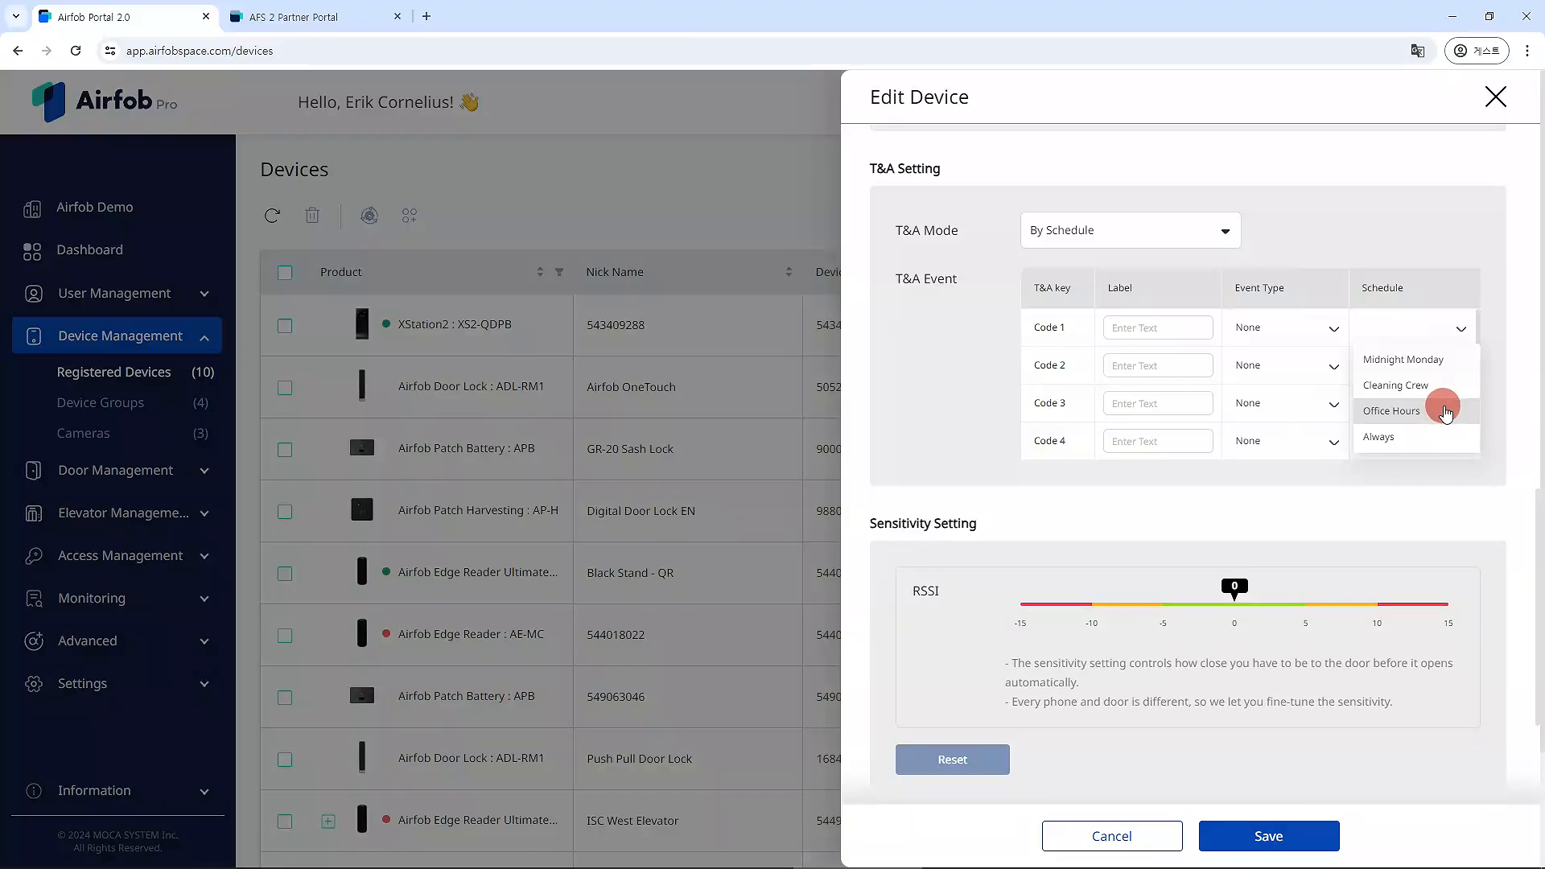
pyautogui.click(1316, 325)
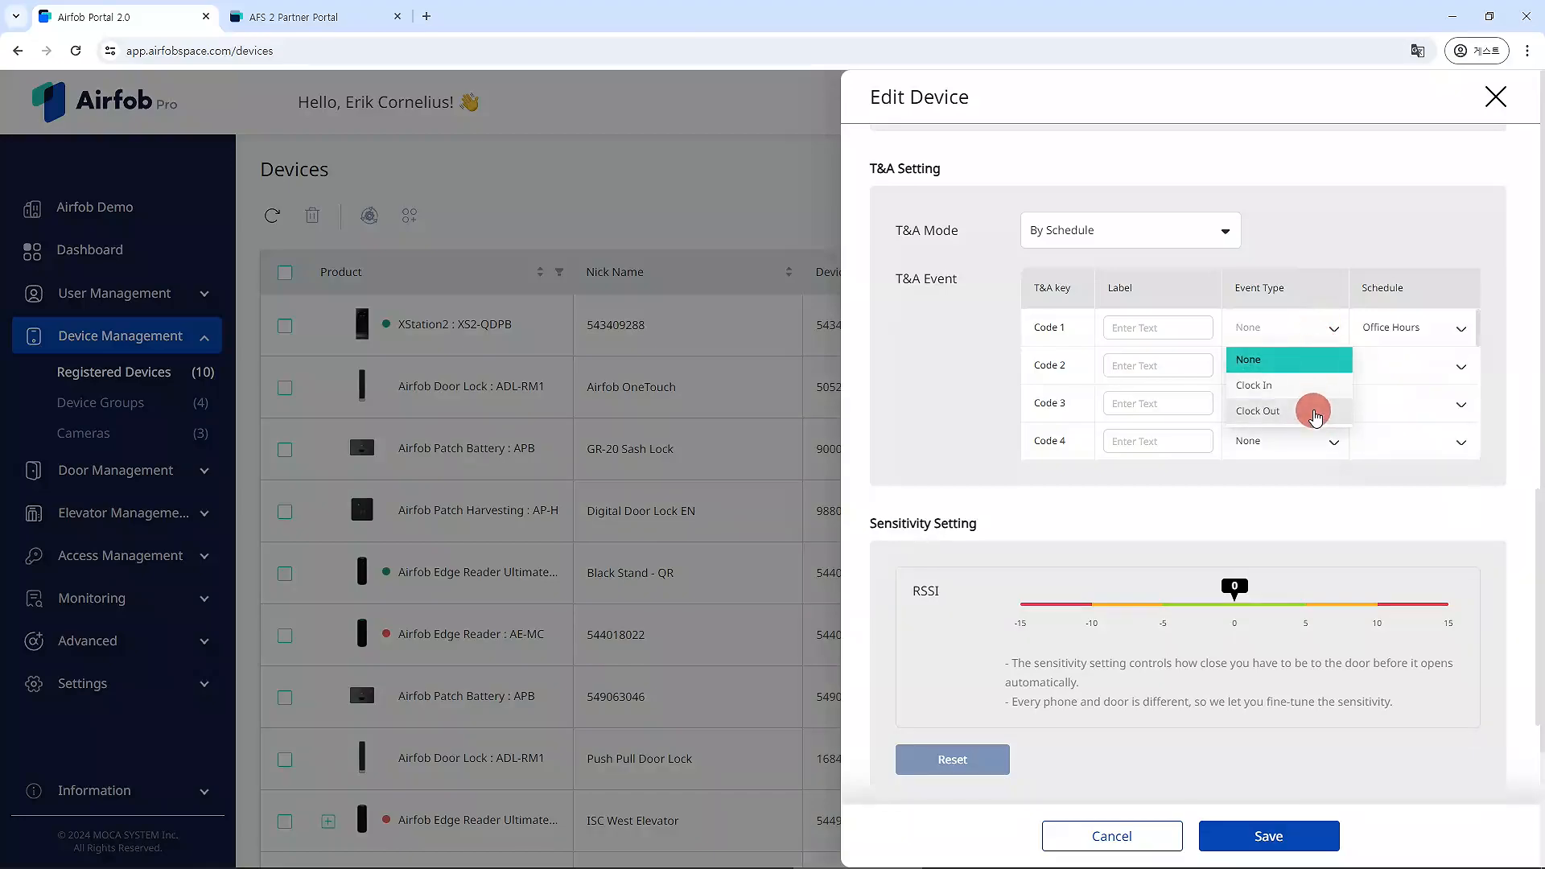
pyautogui.click(1259, 388)
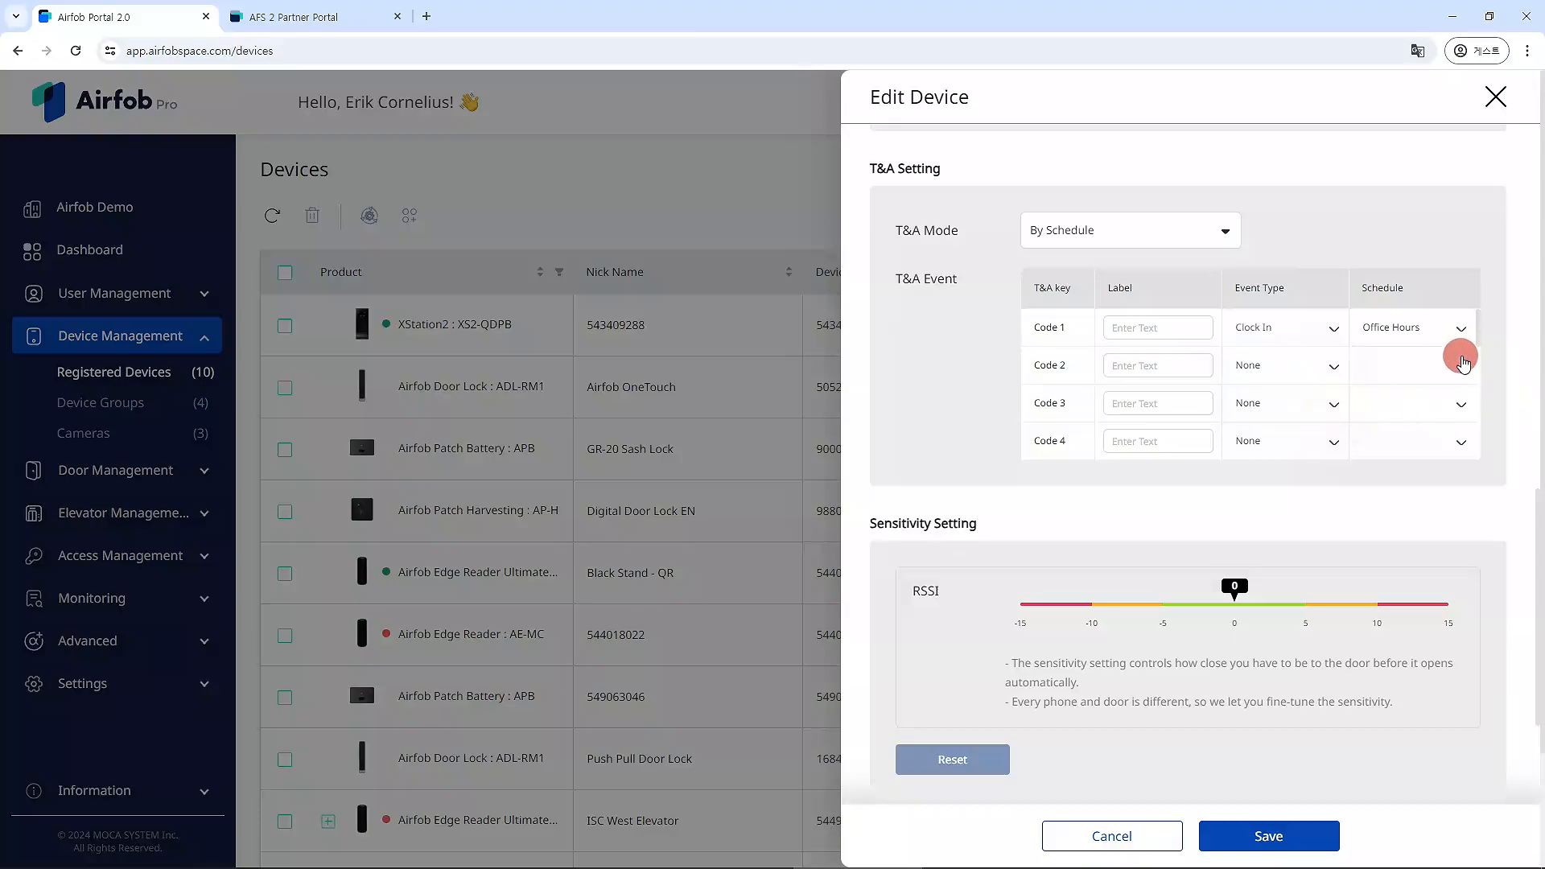
# Set T&A Code 2 to Clock Out with the Cleaning Crew schedule.
pyautogui.click(1457, 362)
pyautogui.click(1447, 423)
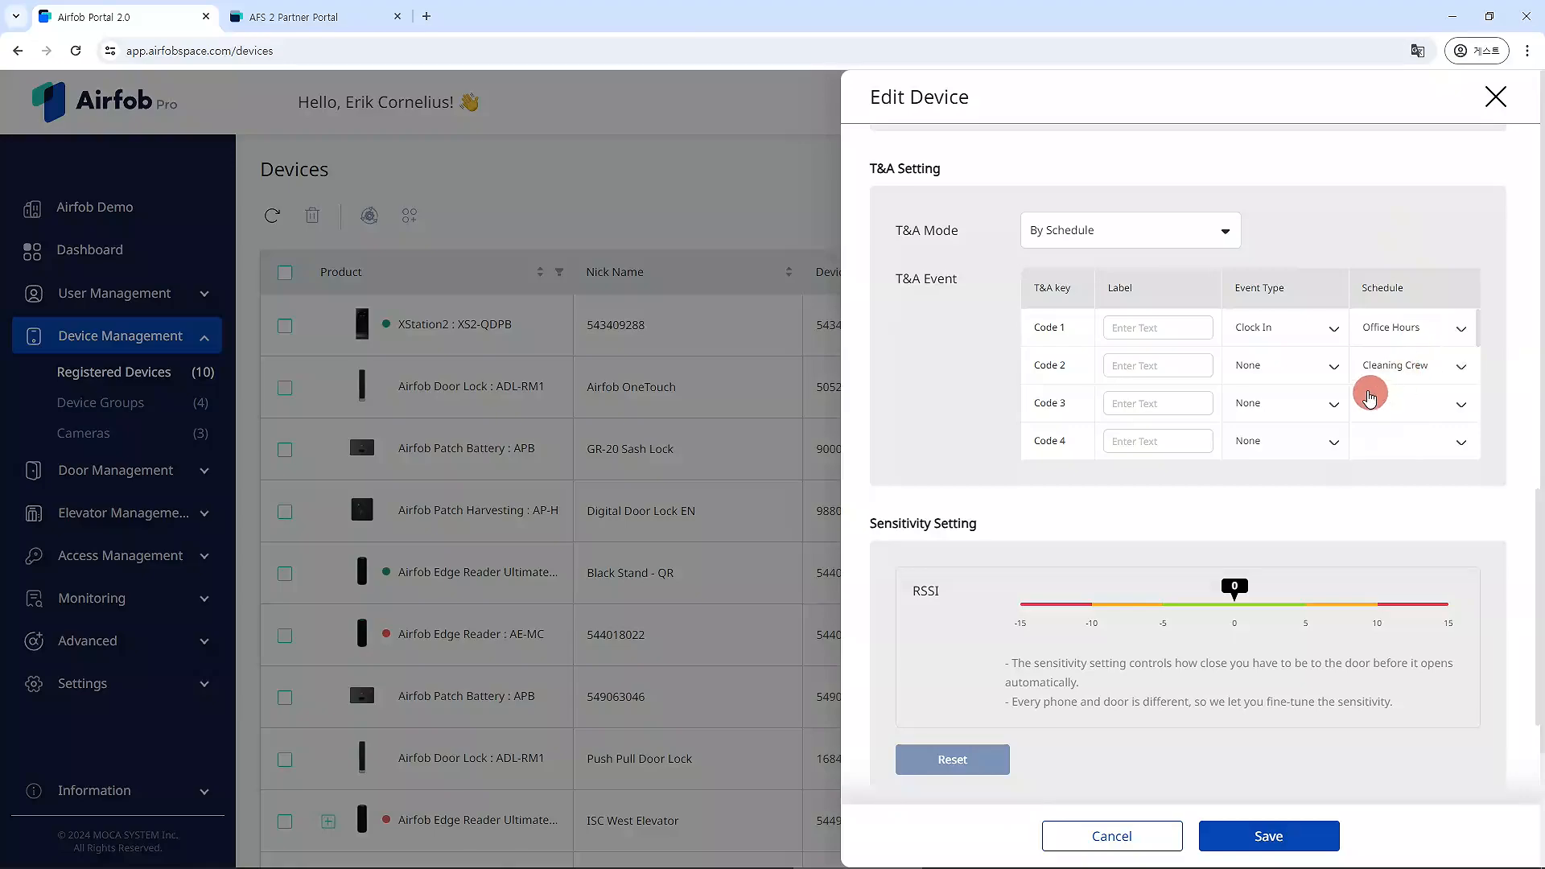
pyautogui.click(1324, 365)
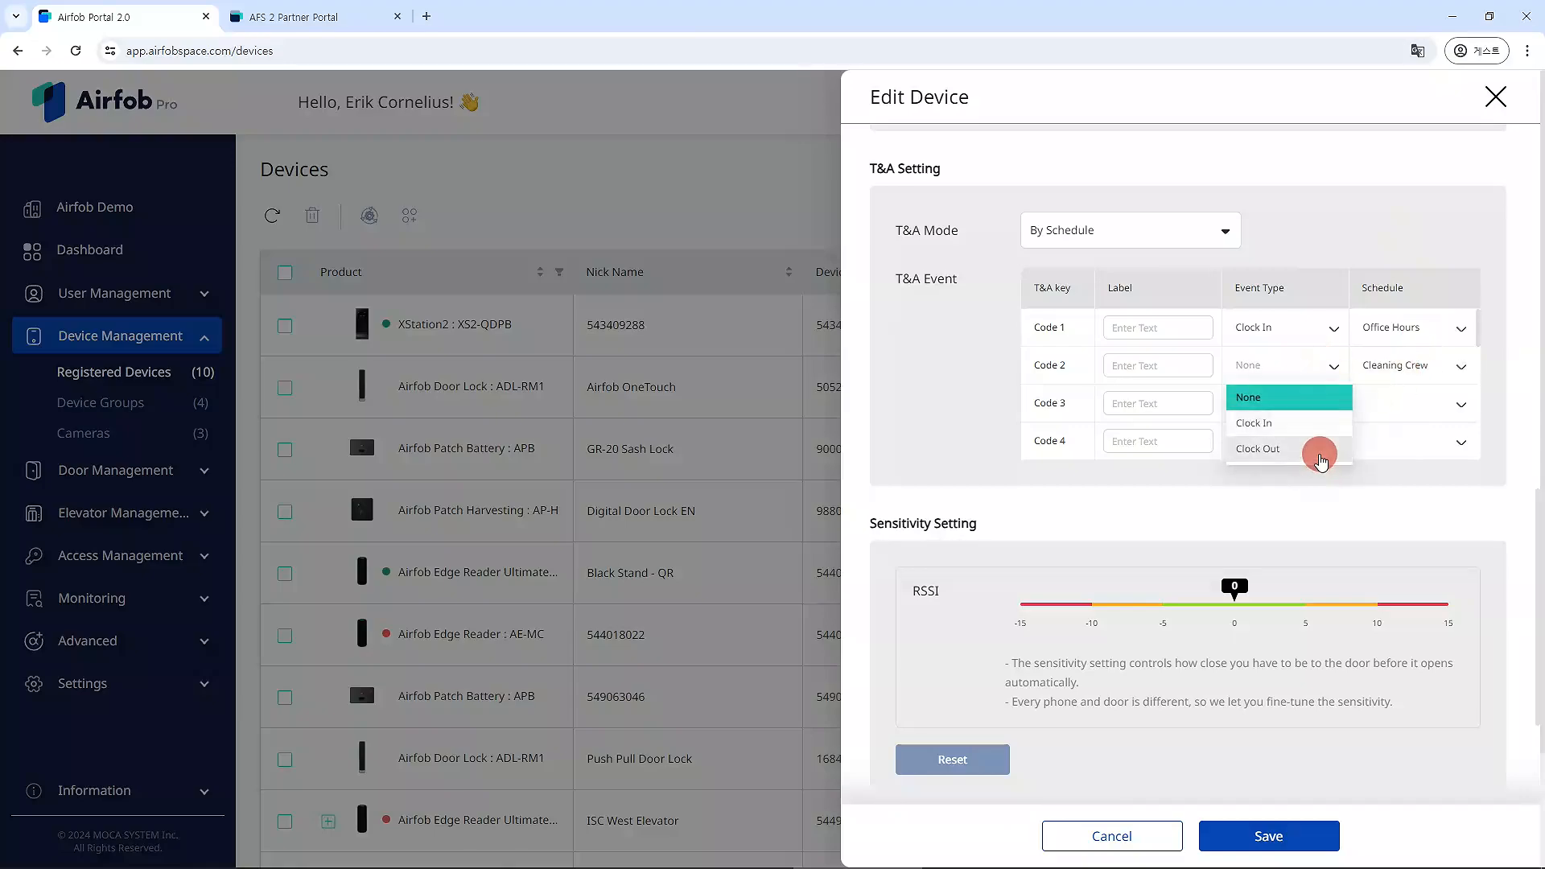
pyautogui.click(1312, 449)
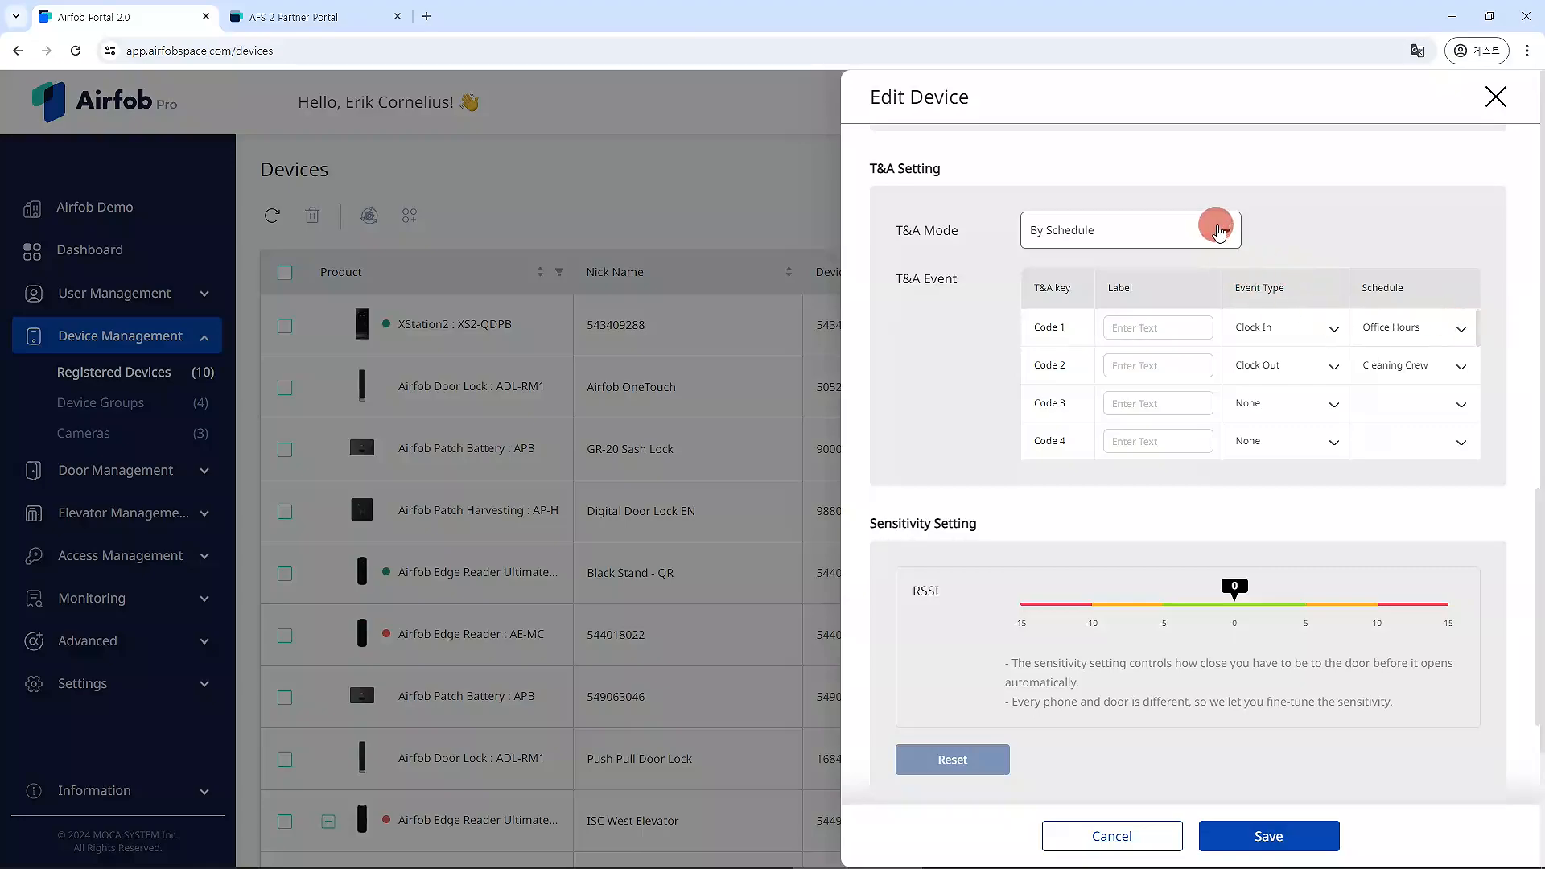
# Switch the Black Stand - QR reader's T&A Mode to Fixed.
pyautogui.click(1437, 326)
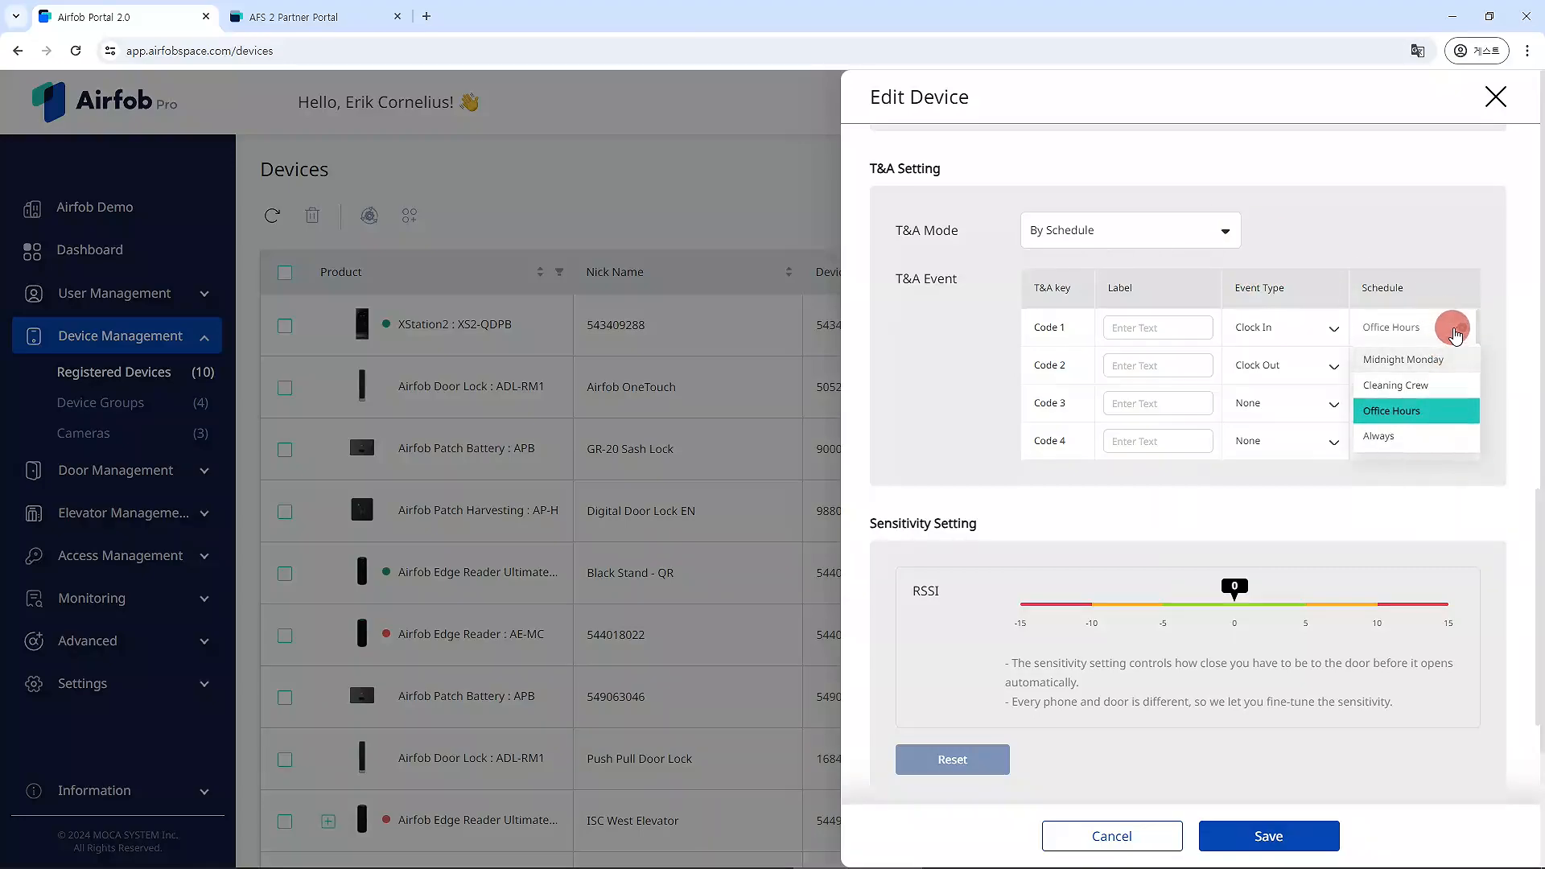
pyautogui.click(1440, 327)
pyautogui.click(1203, 246)
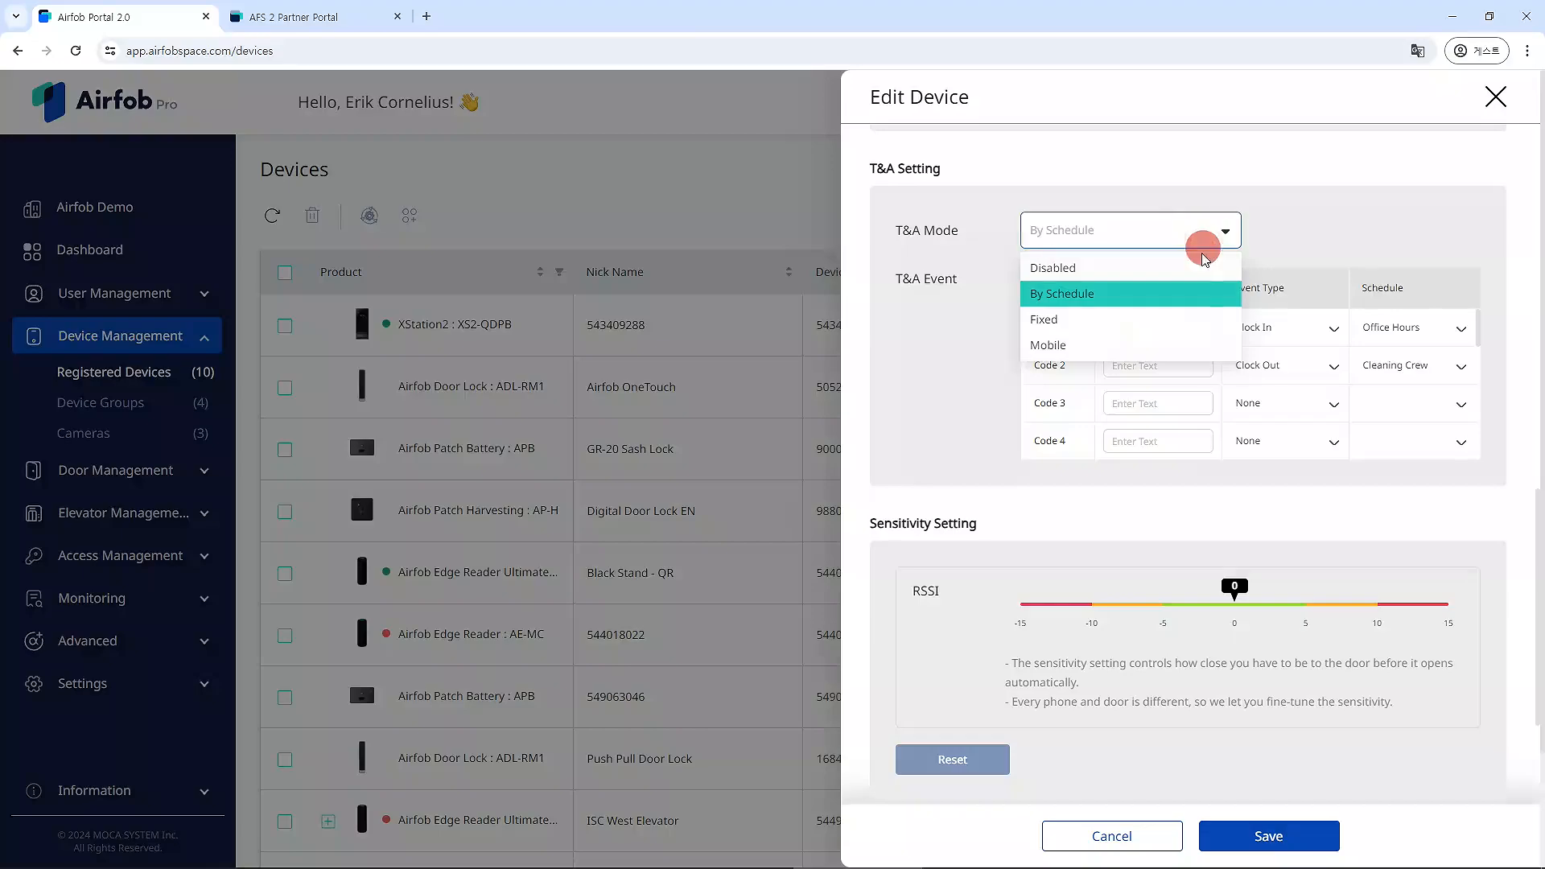
pyautogui.click(1200, 319)
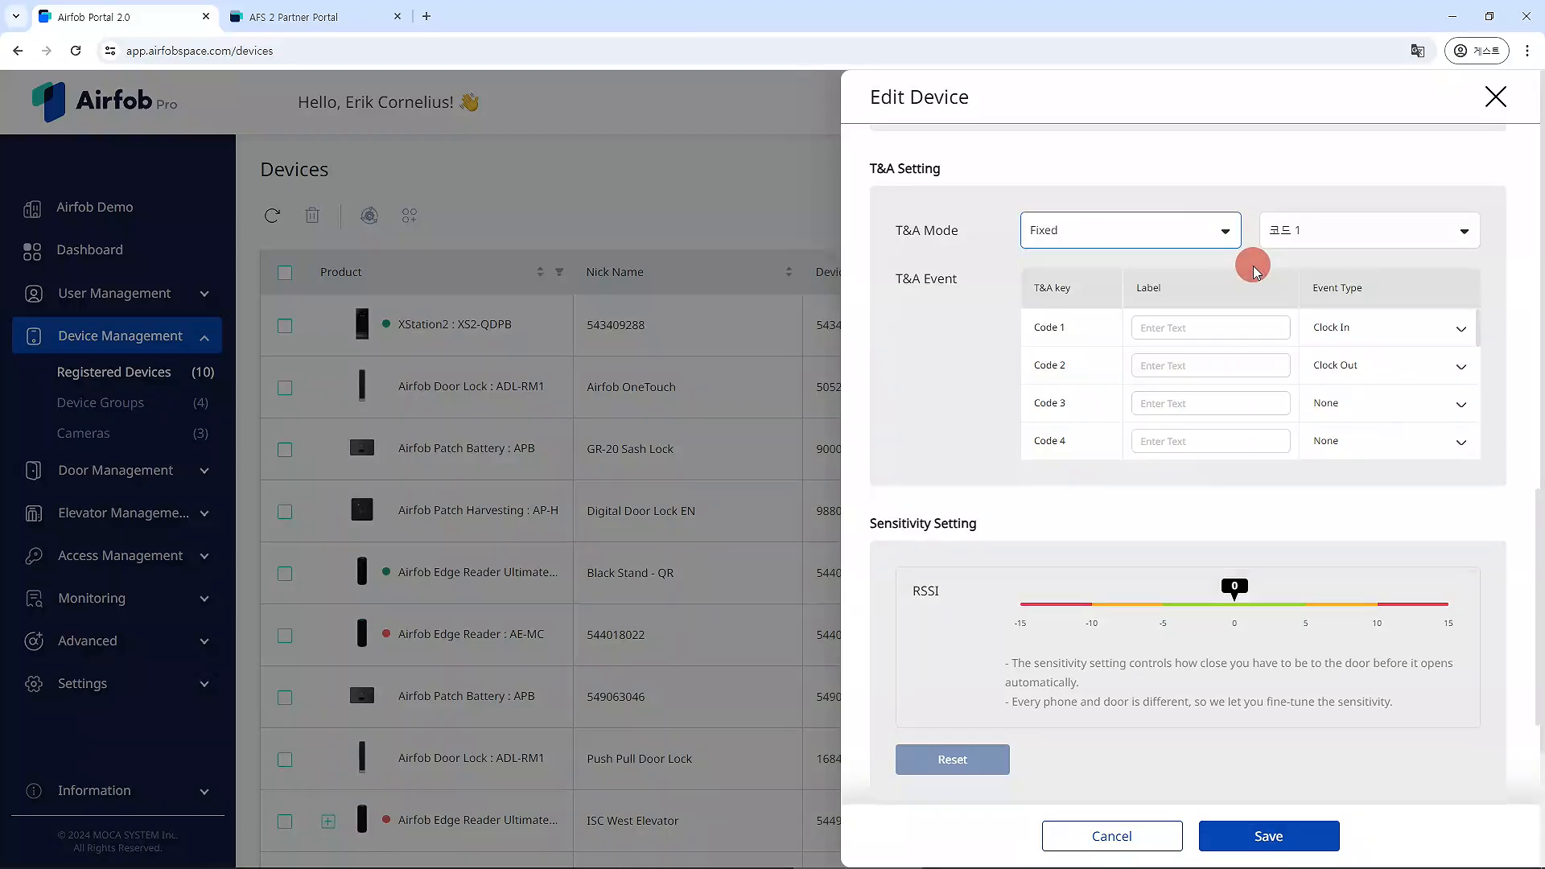
# Label Code 1 as Start Shift and set the fixed T&A code to Code 2.
pyautogui.click(1169, 325)
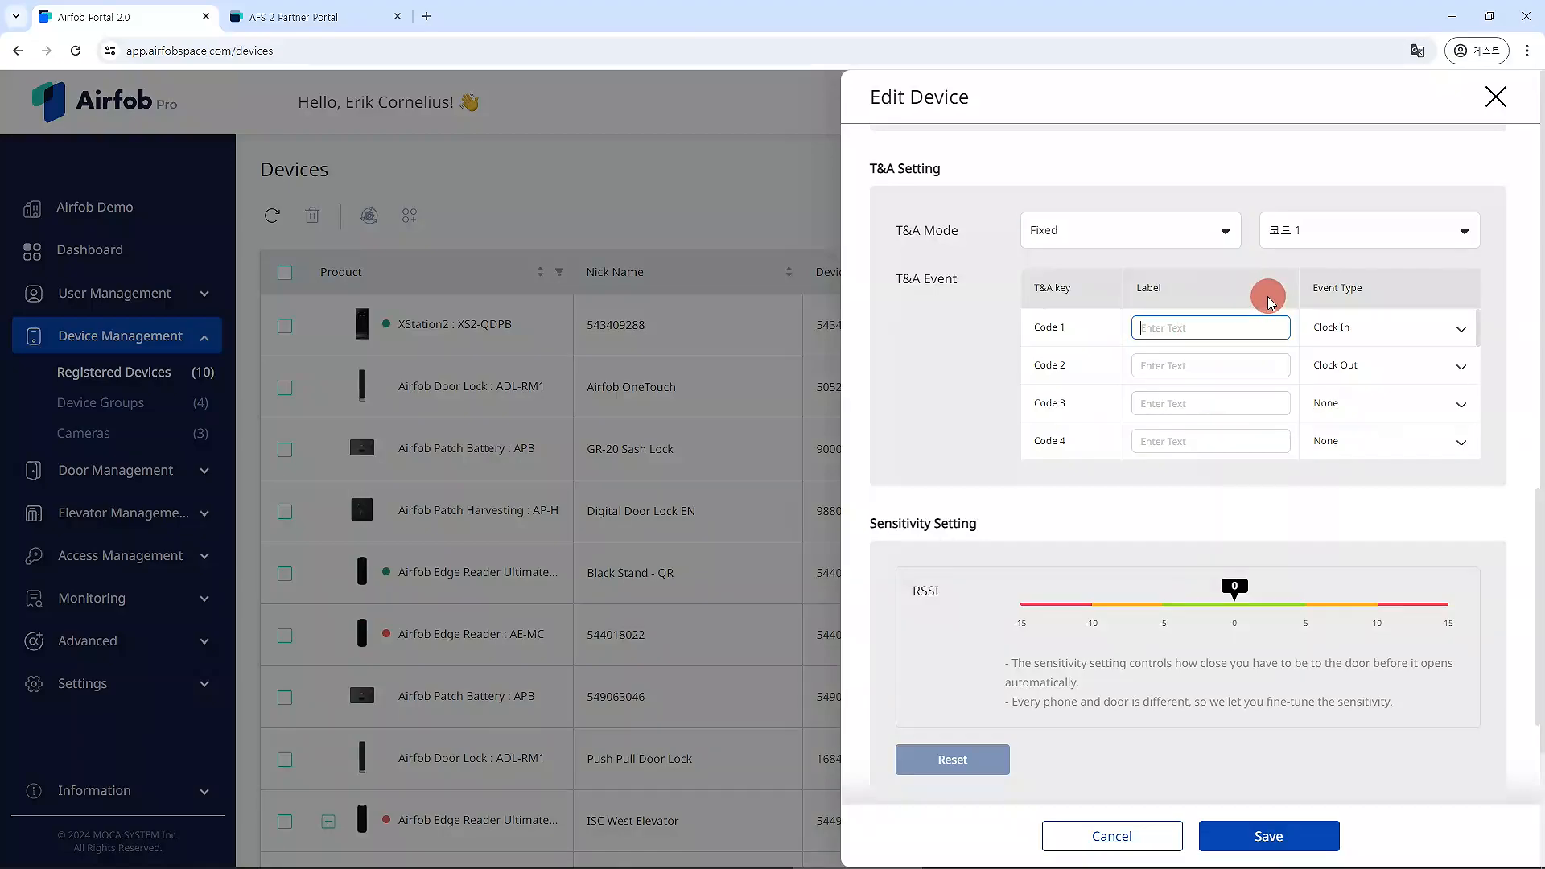
pyautogui.write('Start Shift')
pyautogui.click(1070, 317)
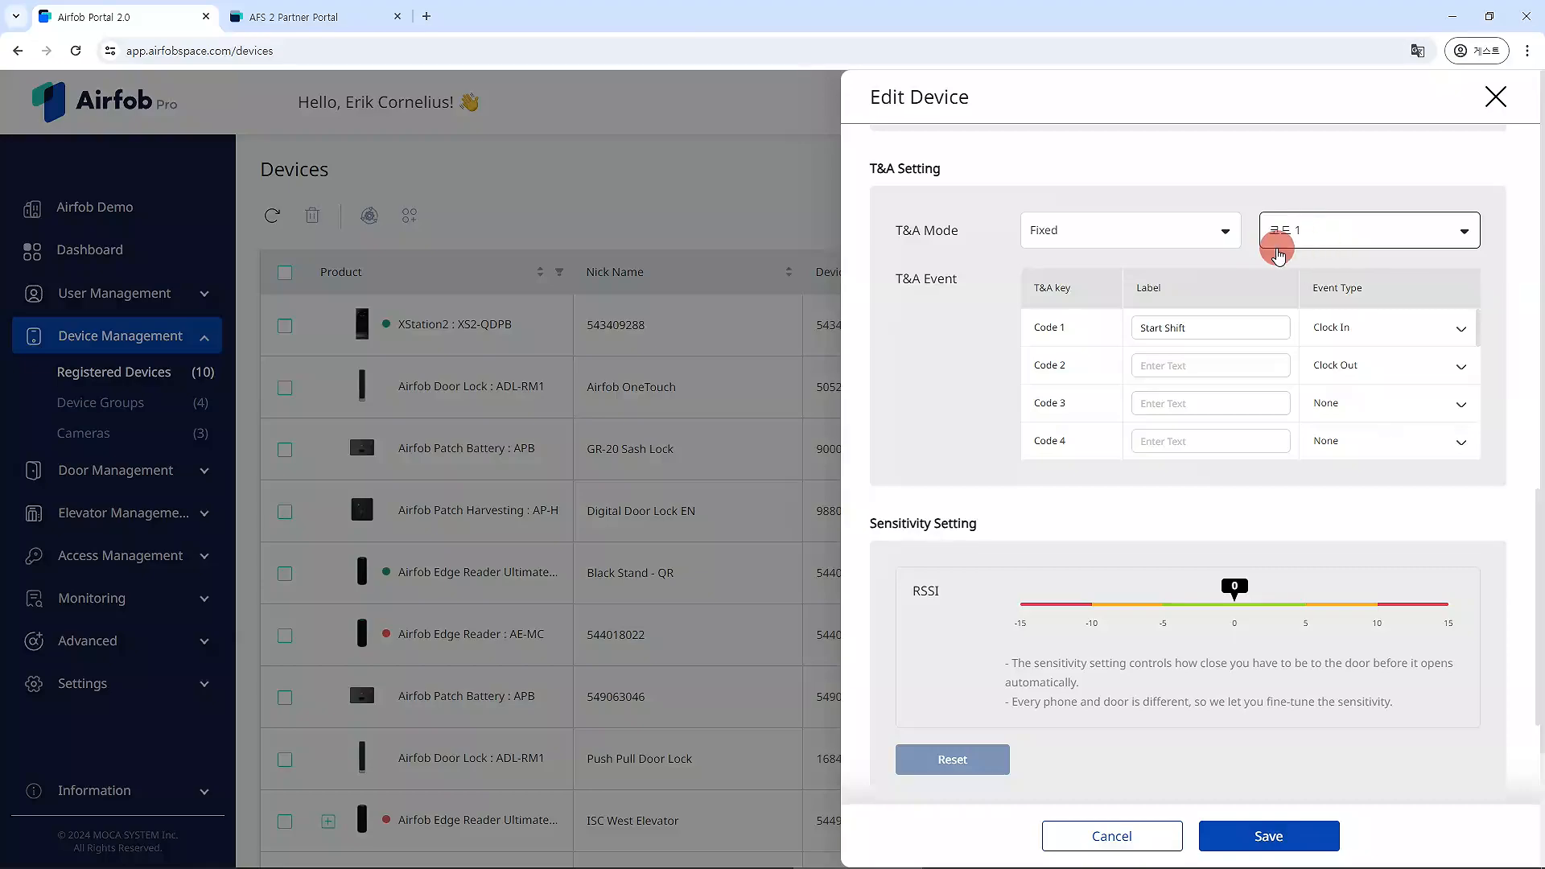
pyautogui.click(1304, 231)
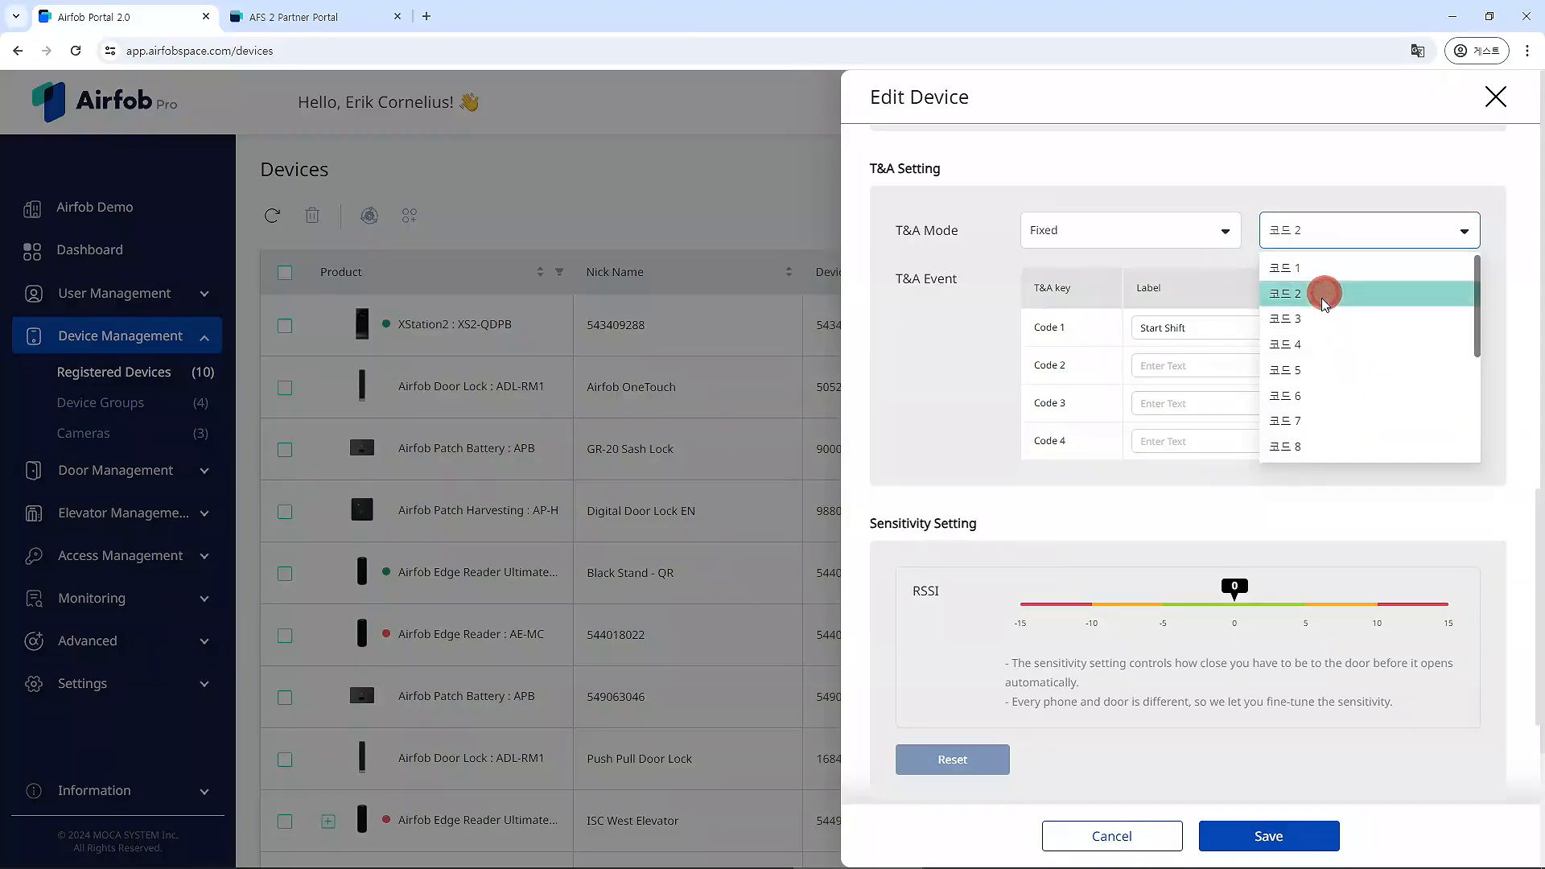
pyautogui.click(1320, 293)
# Label Code 2 as Clock Out.
pyautogui.click(1210, 366)
pyautogui.write('Clock')
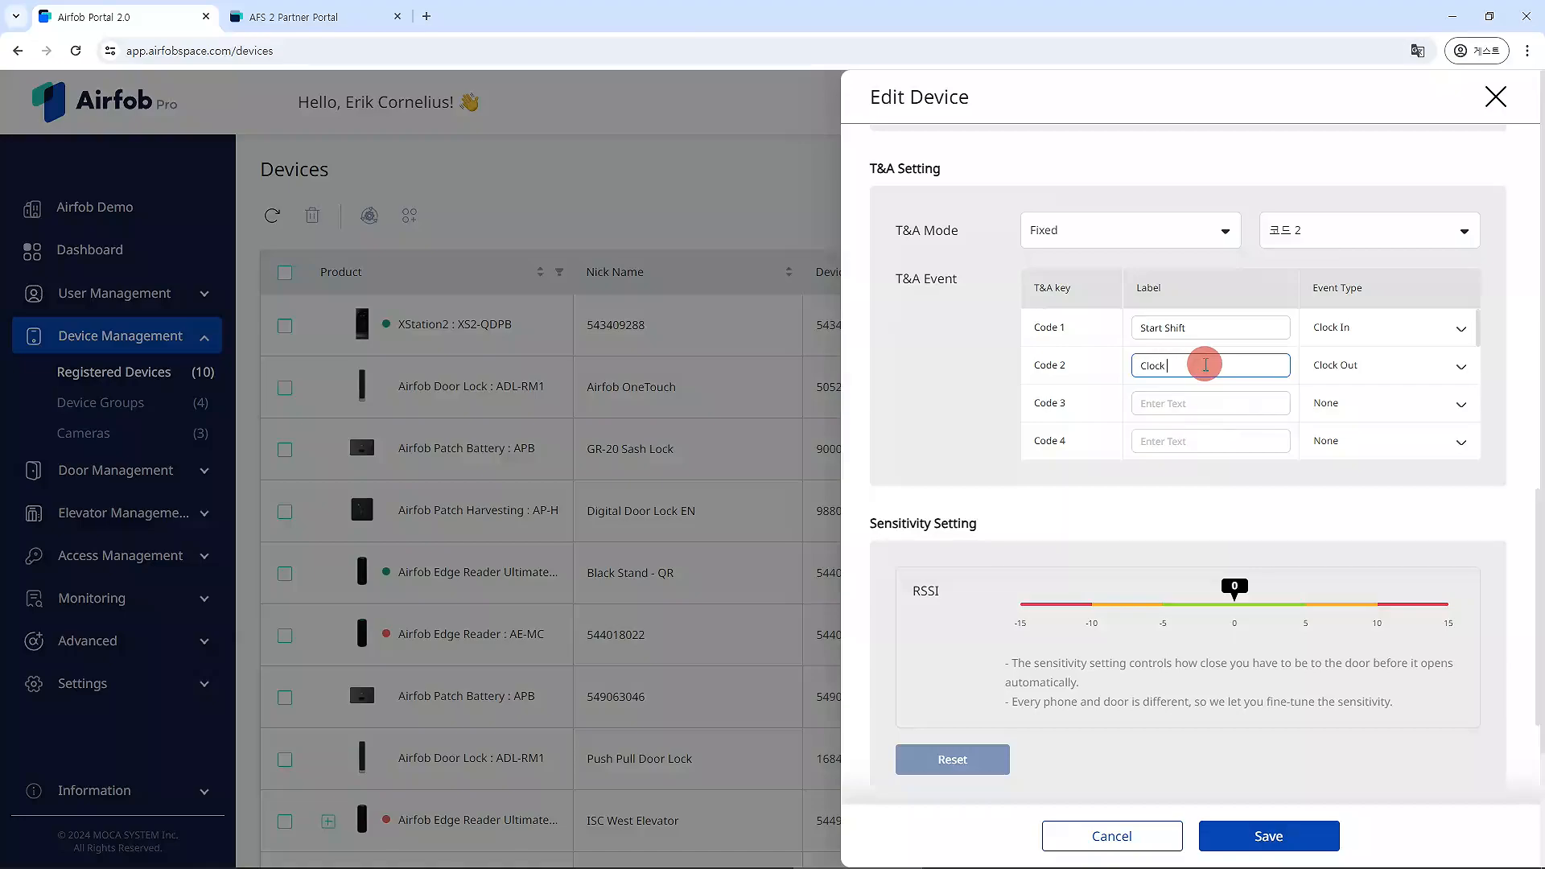
pyautogui.write(' Out')
pyautogui.click(1307, 258)
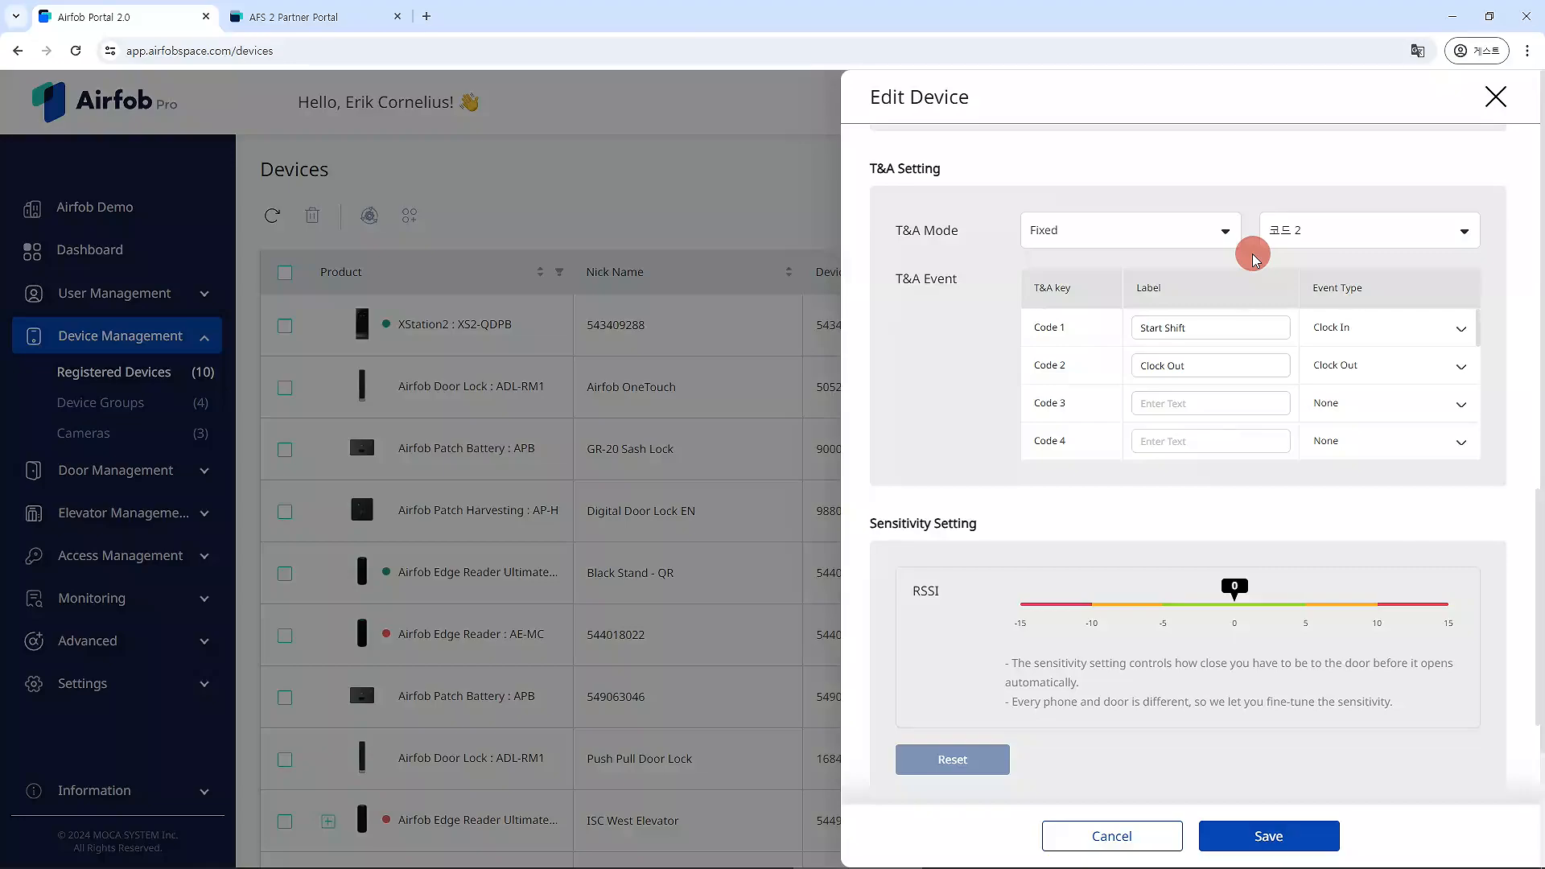
# Switch the reader's T&A Mode to Mobile and save the device.
pyautogui.click(1218, 233)
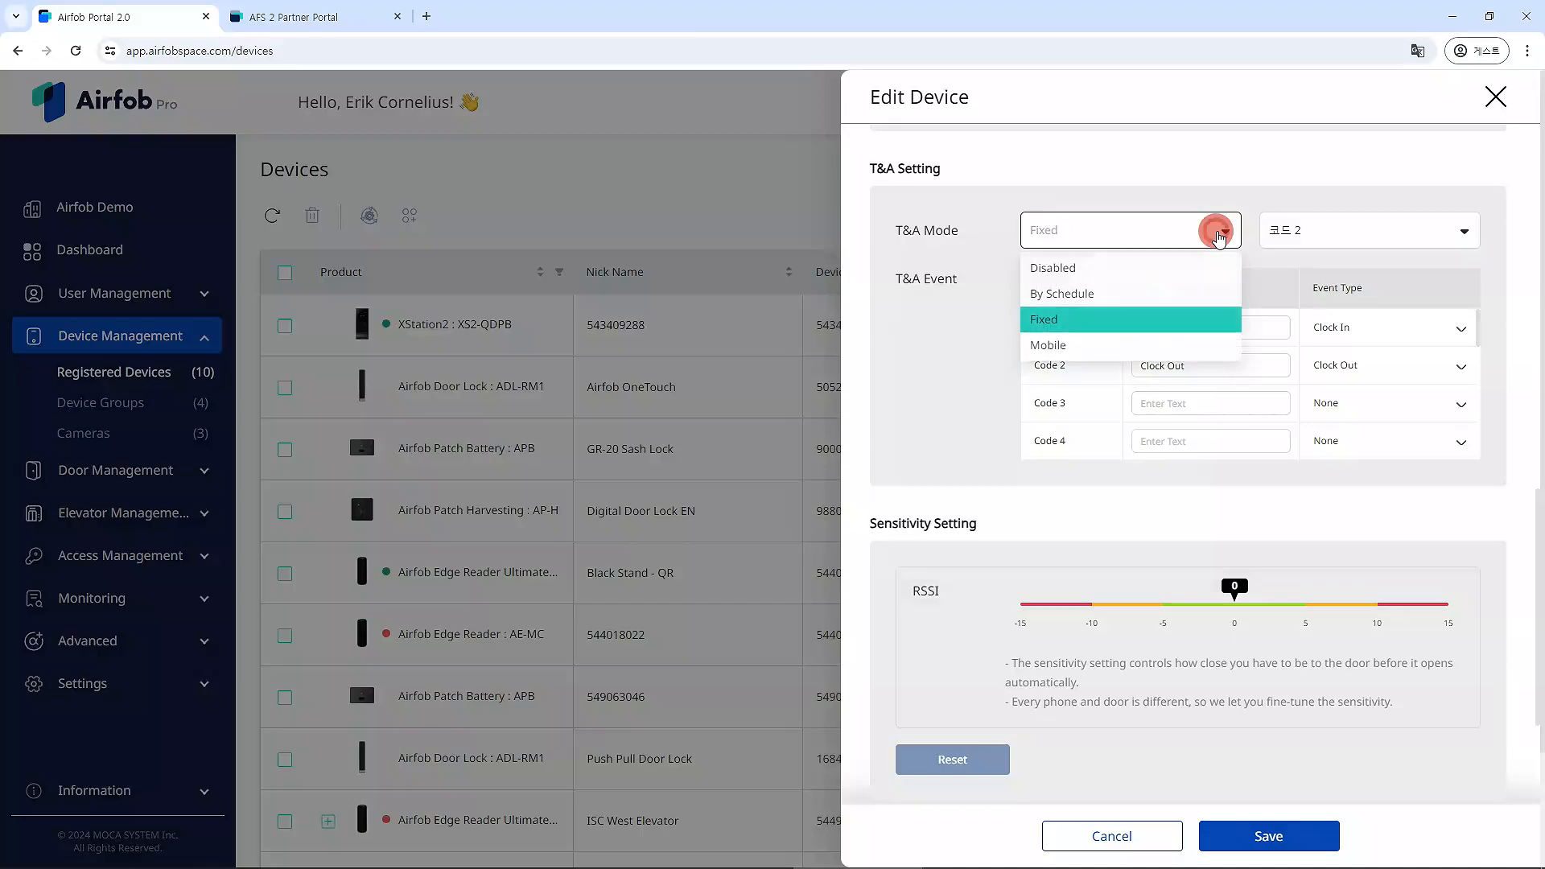
pyautogui.click(1199, 346)
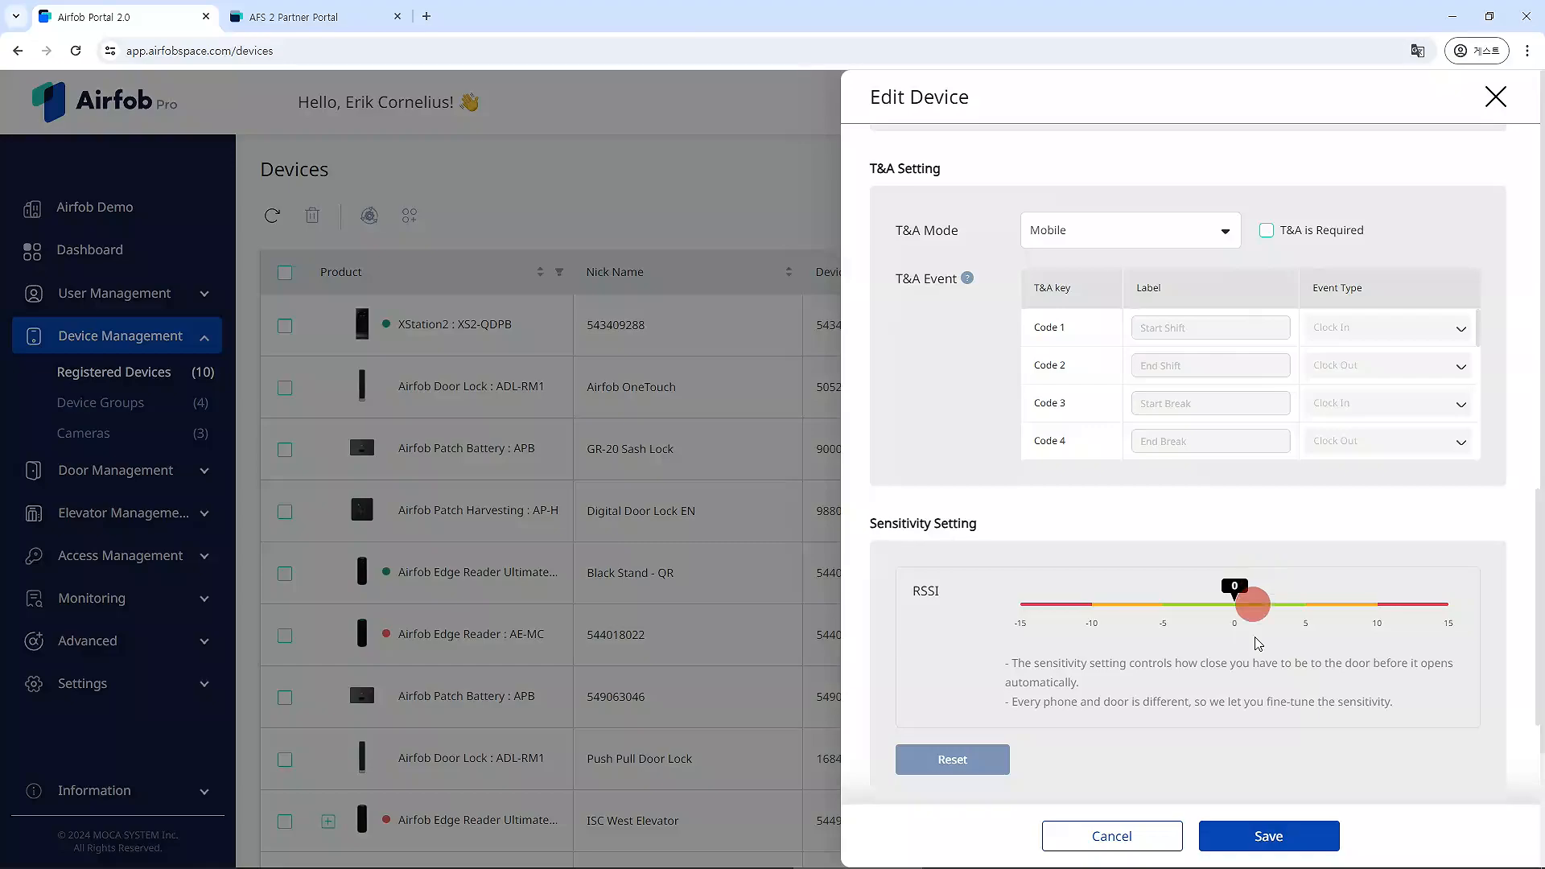
pyautogui.click(1209, 231)
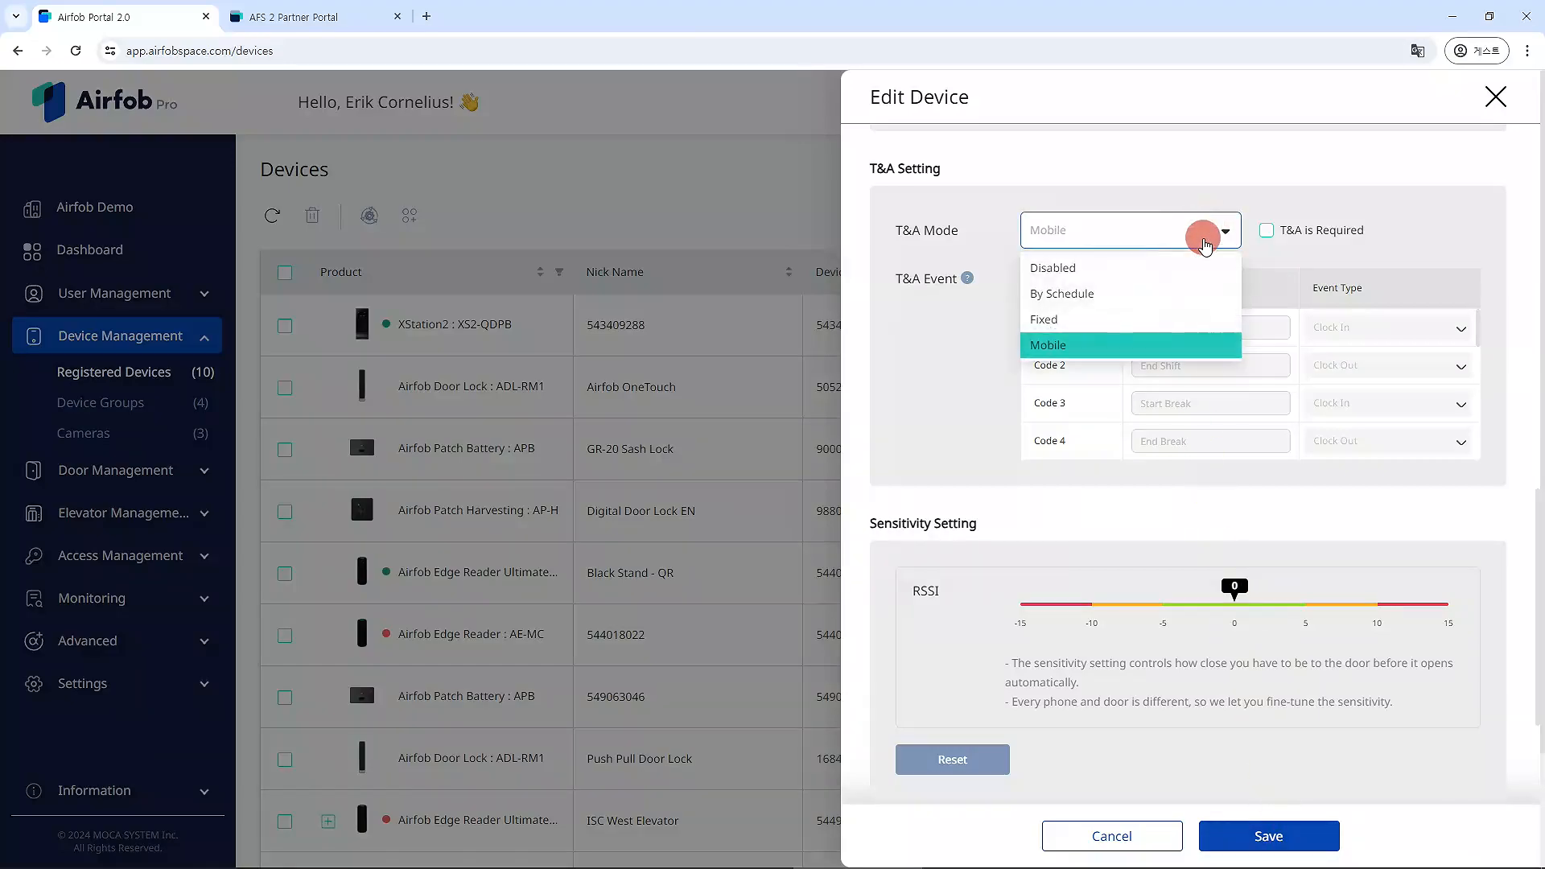
pyautogui.click(1340, 232)
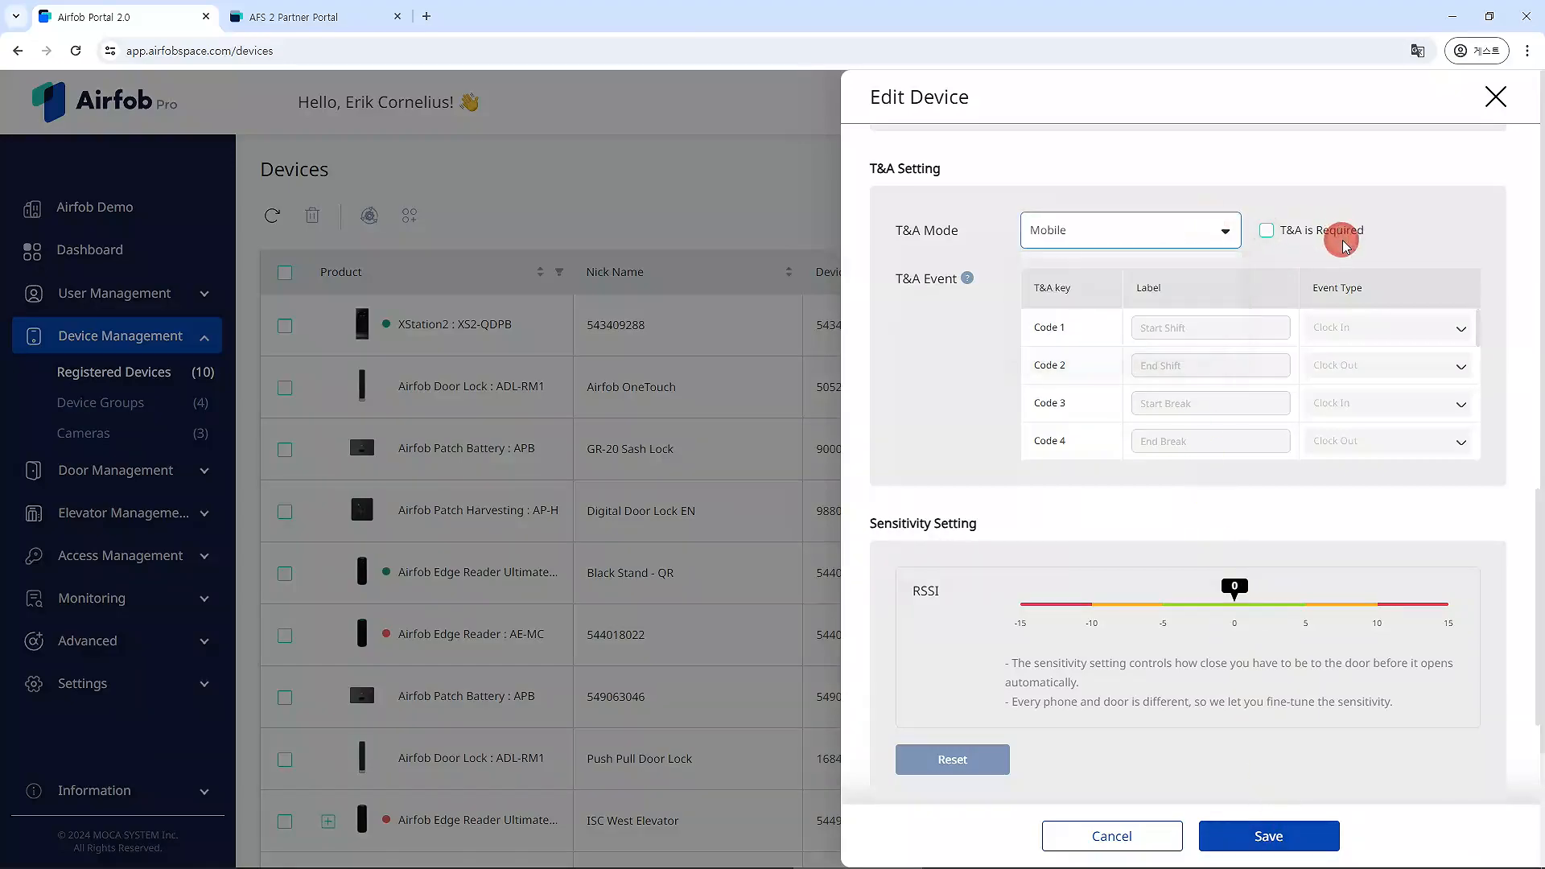
pyautogui.click(1303, 834)
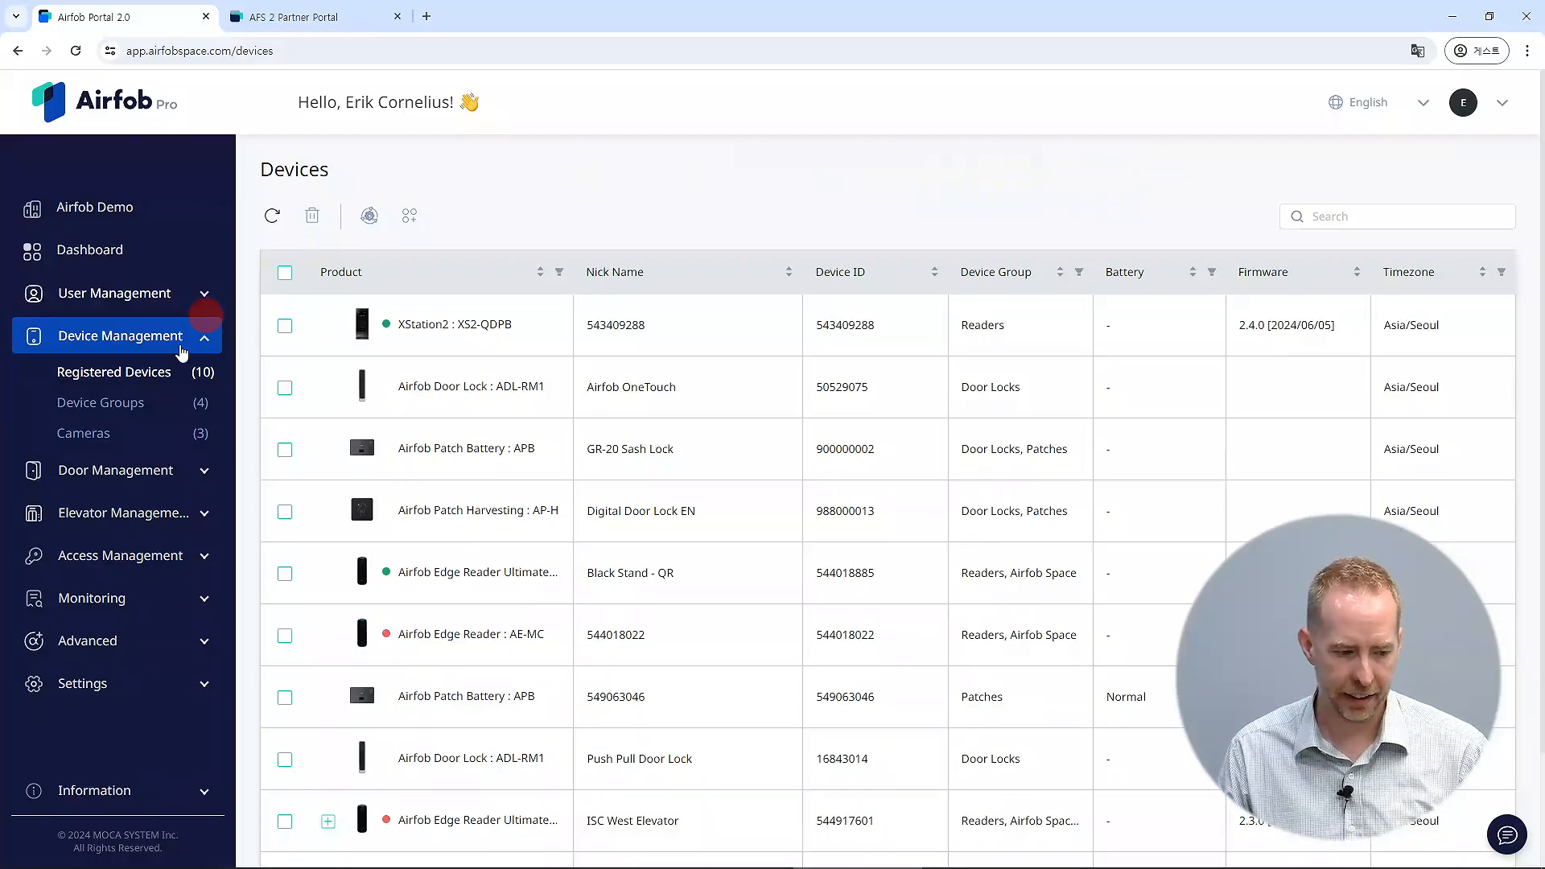
# Open the Event Logs under Monitoring and apply the date filter.
pyautogui.click(133, 601)
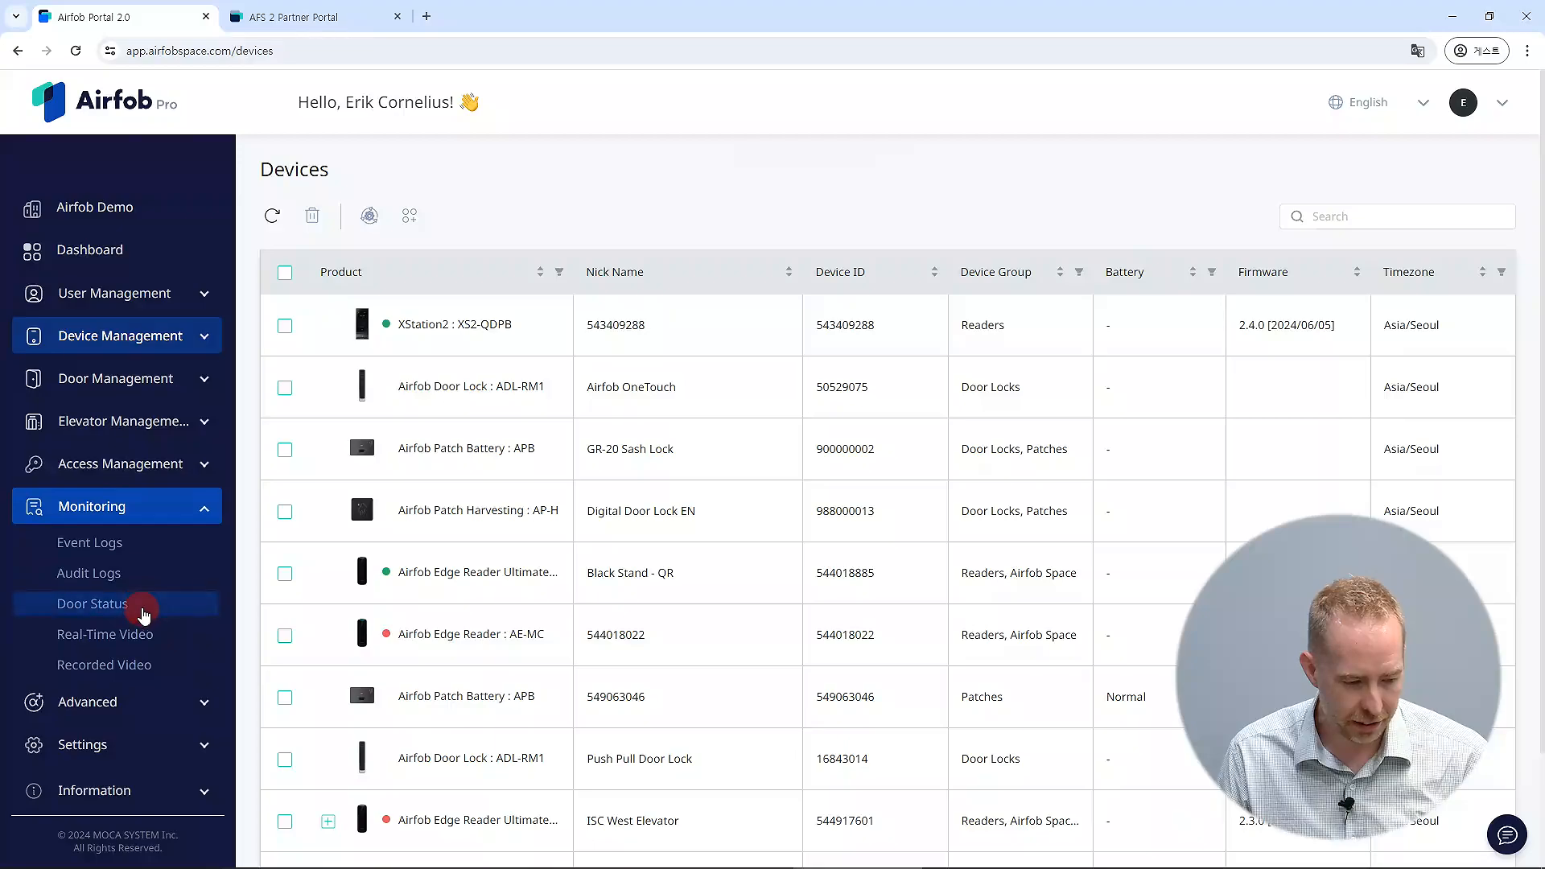
pyautogui.click(129, 543)
pyautogui.click(1409, 222)
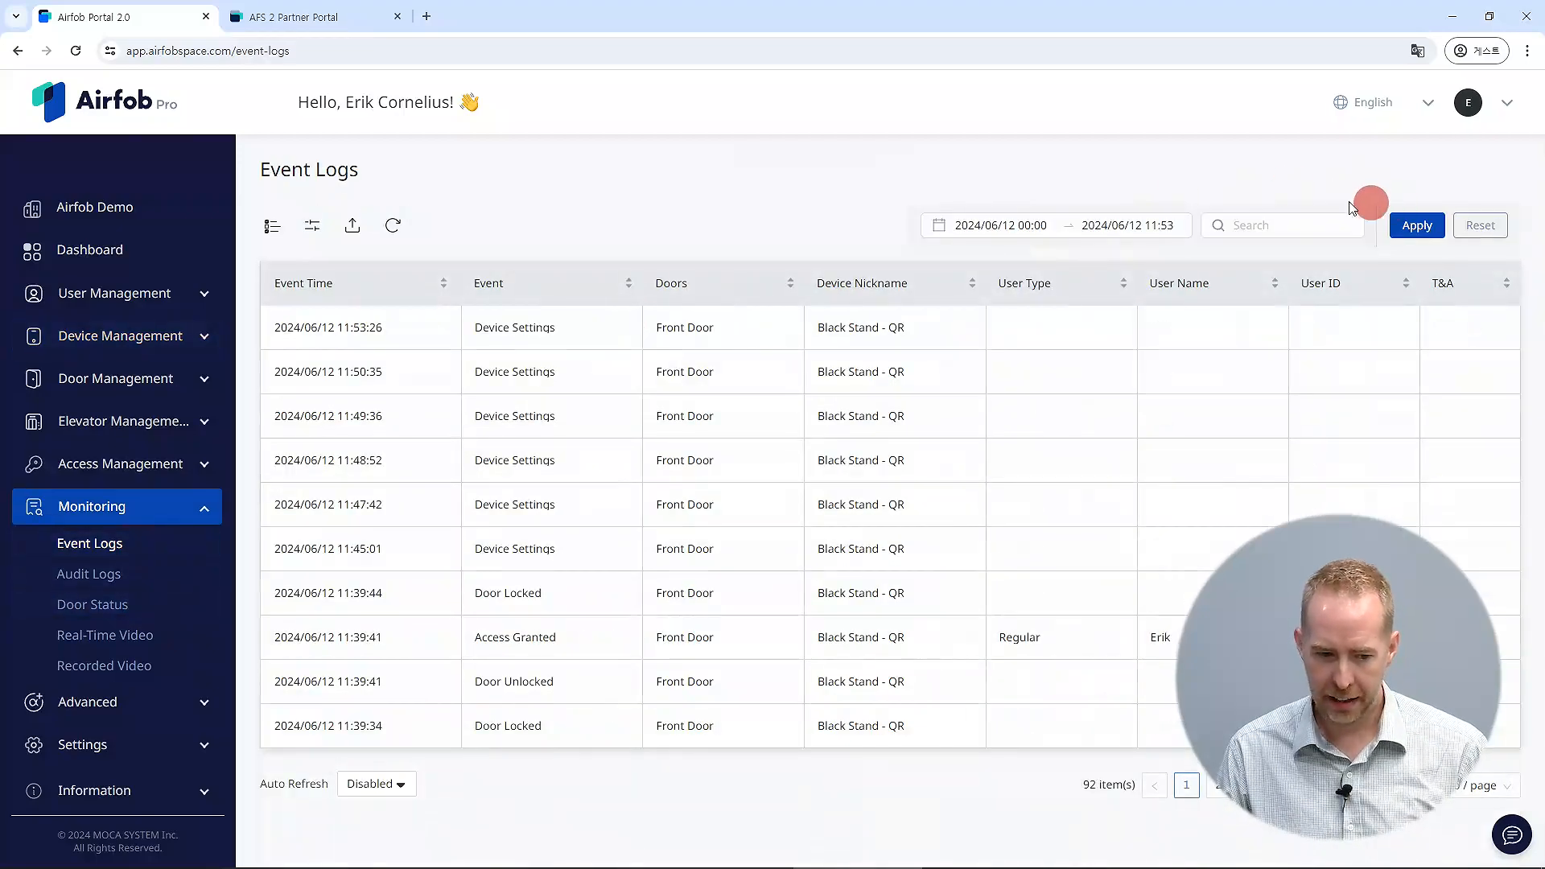